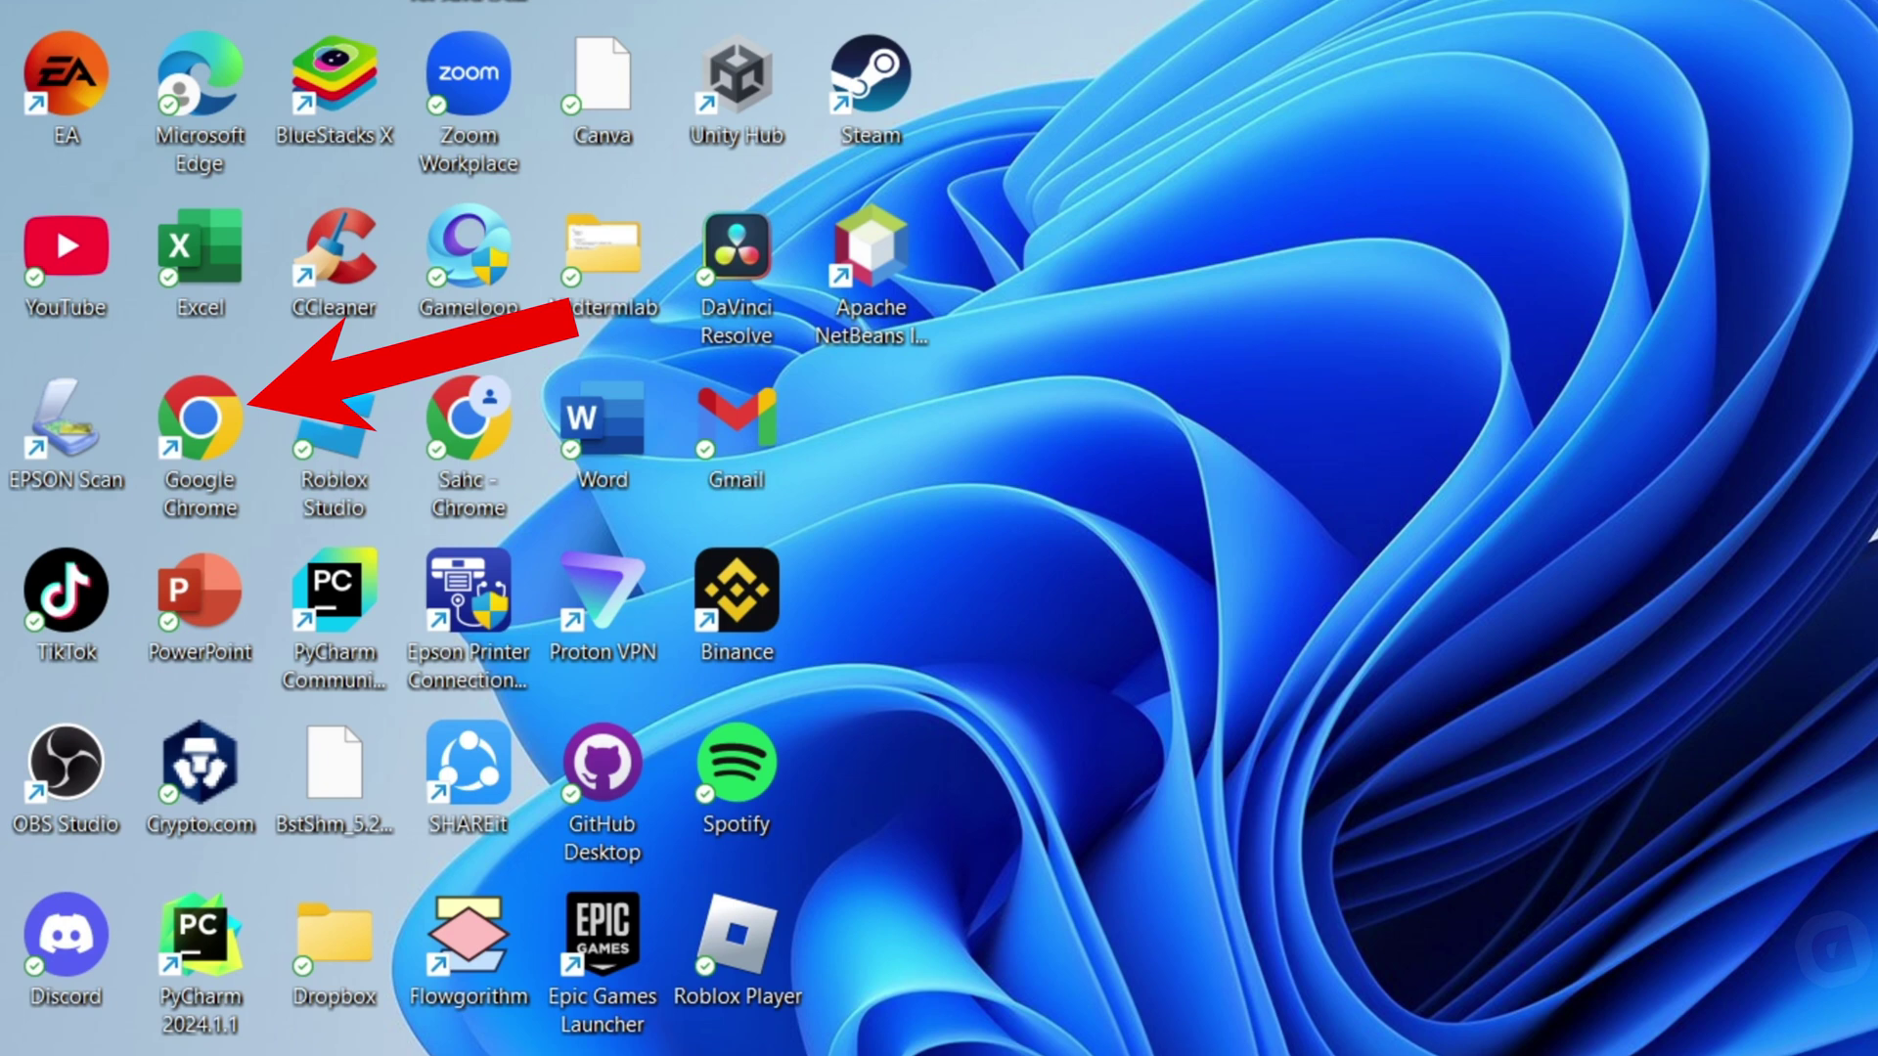
- Launch Google Chrome and go to darktable.org
double_click(200, 420)
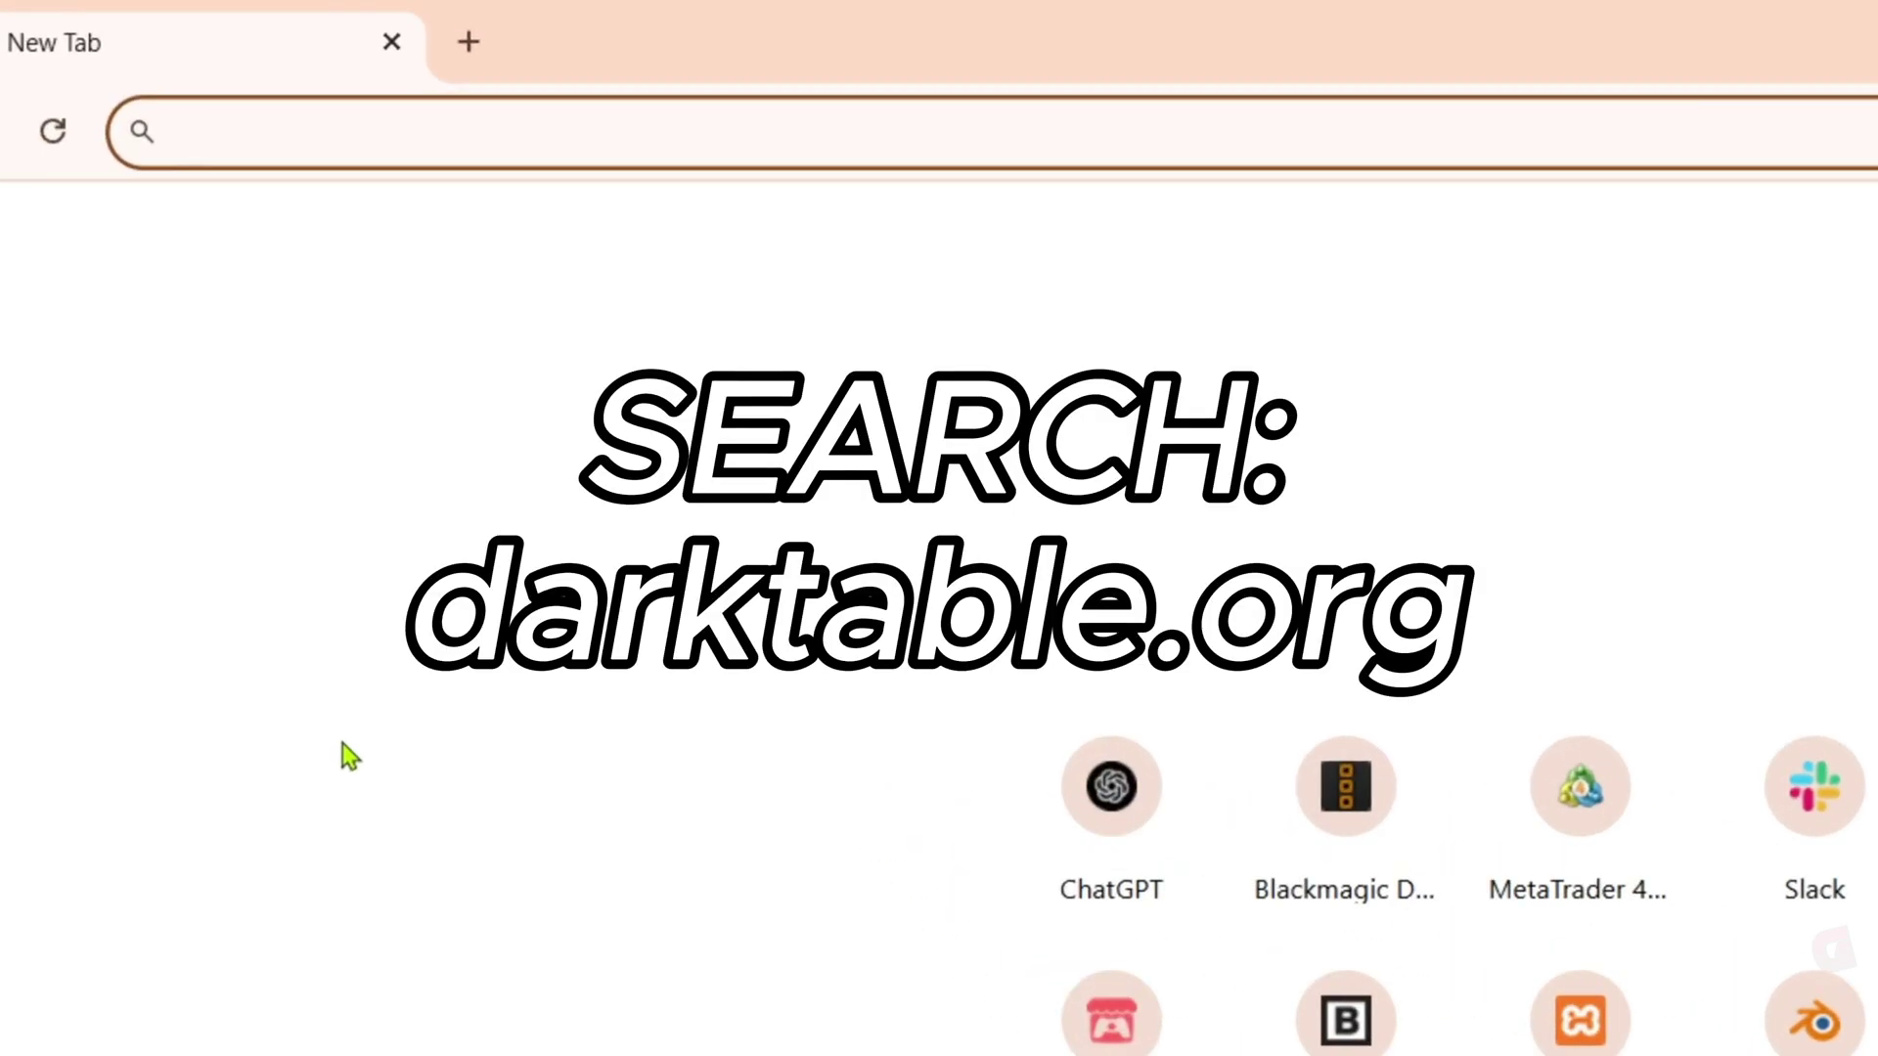
type("da")
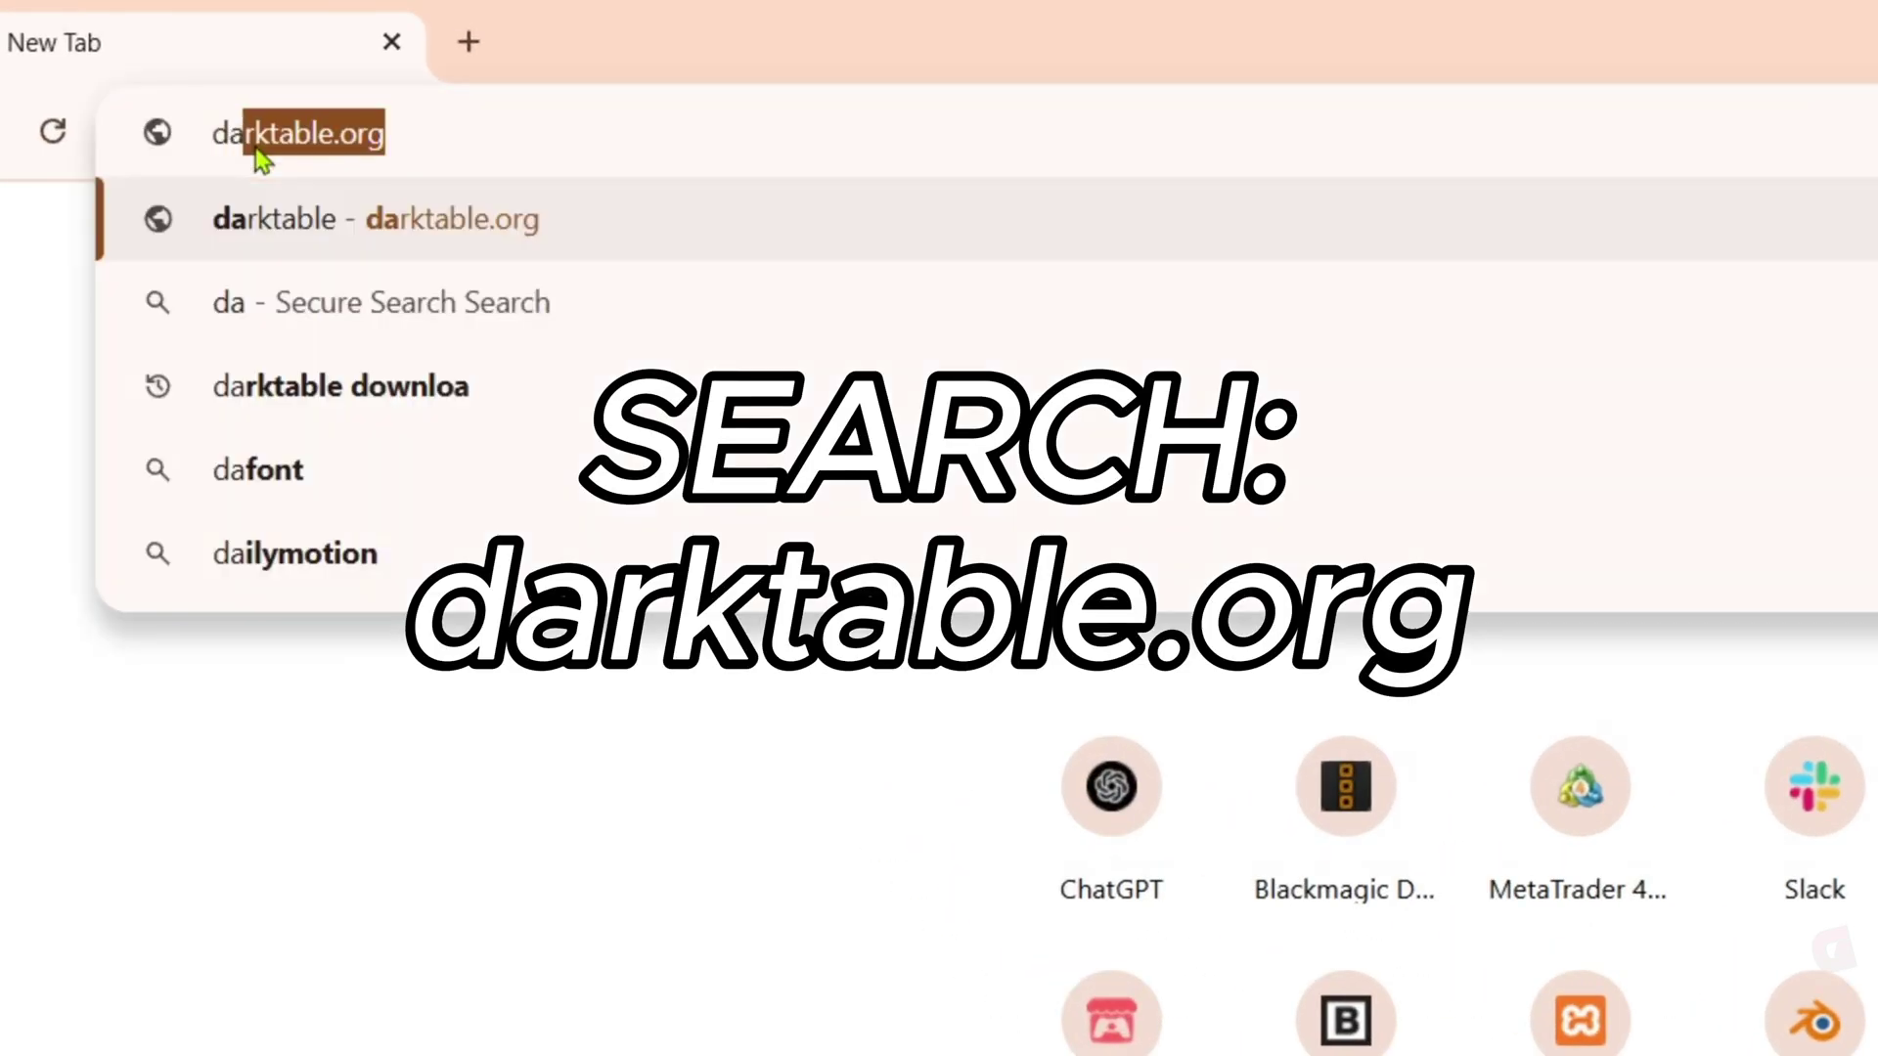
type("rktable.org")
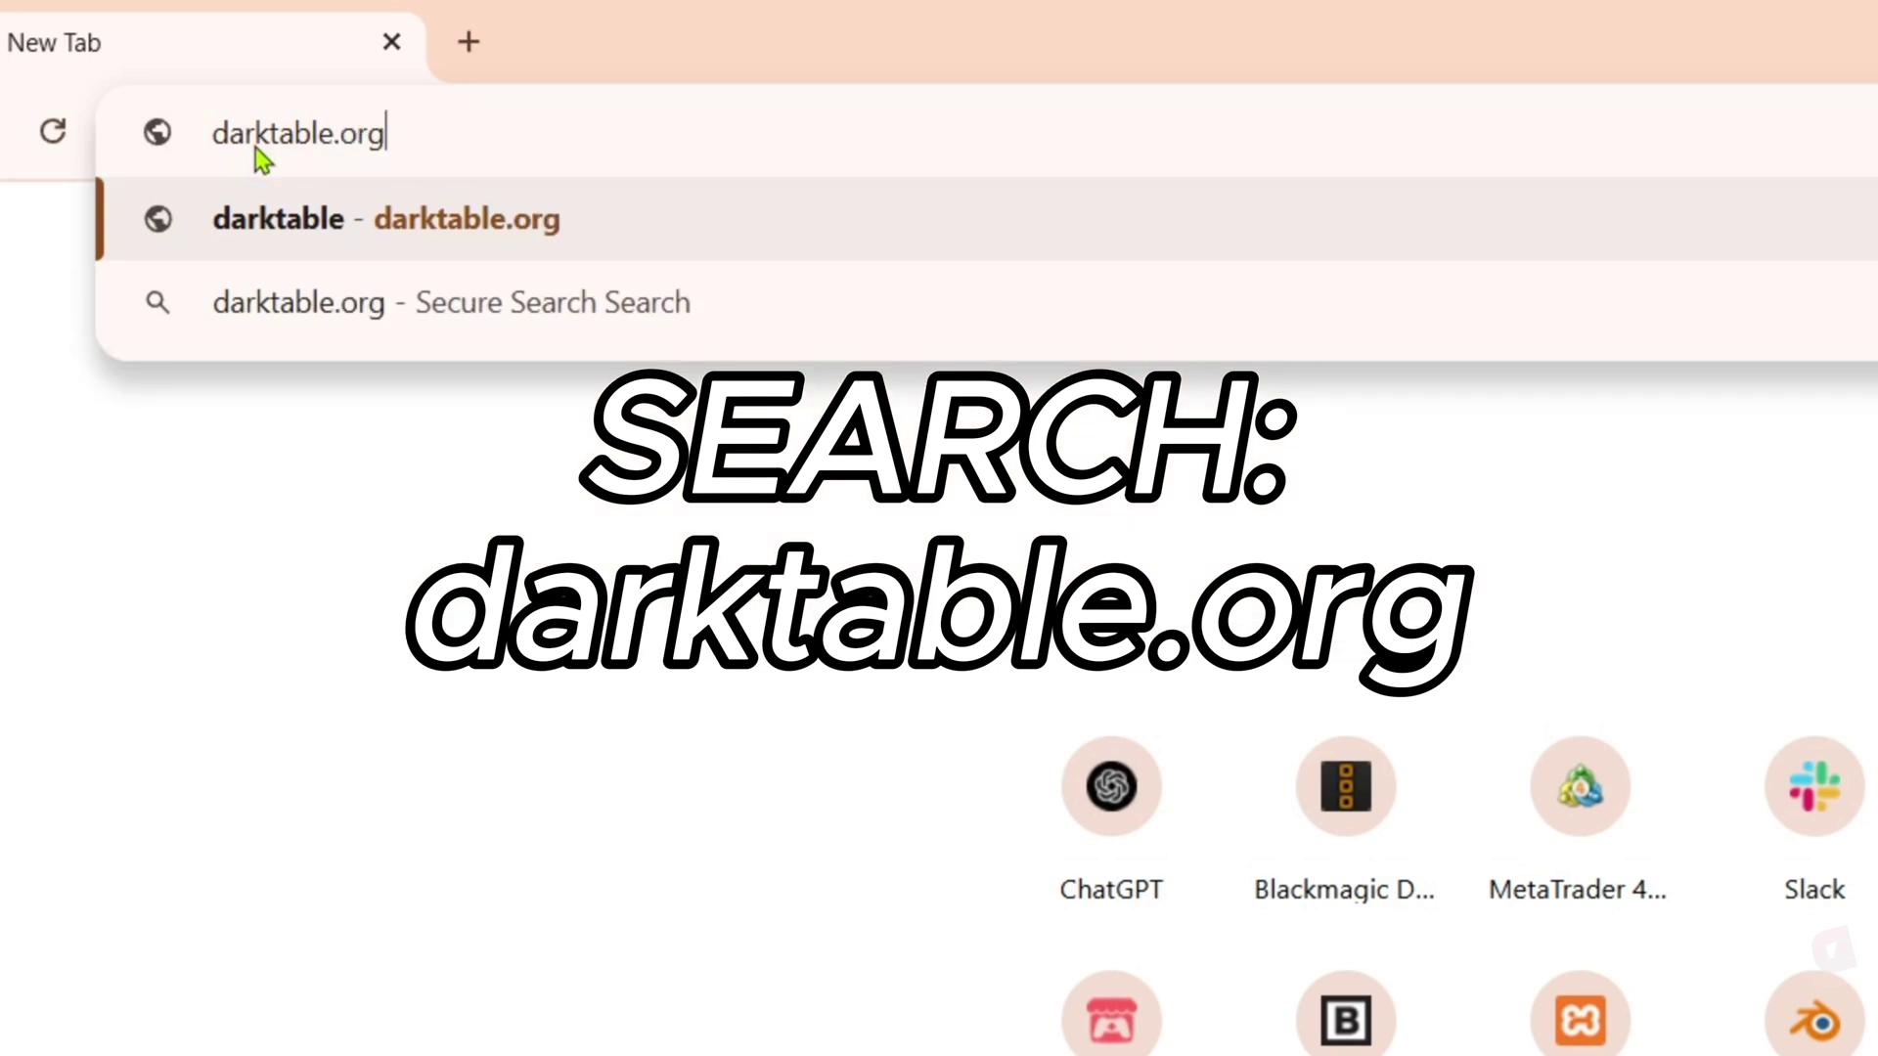
left_click_drag(386, 133, 58, 120)
left_click(430, 150)
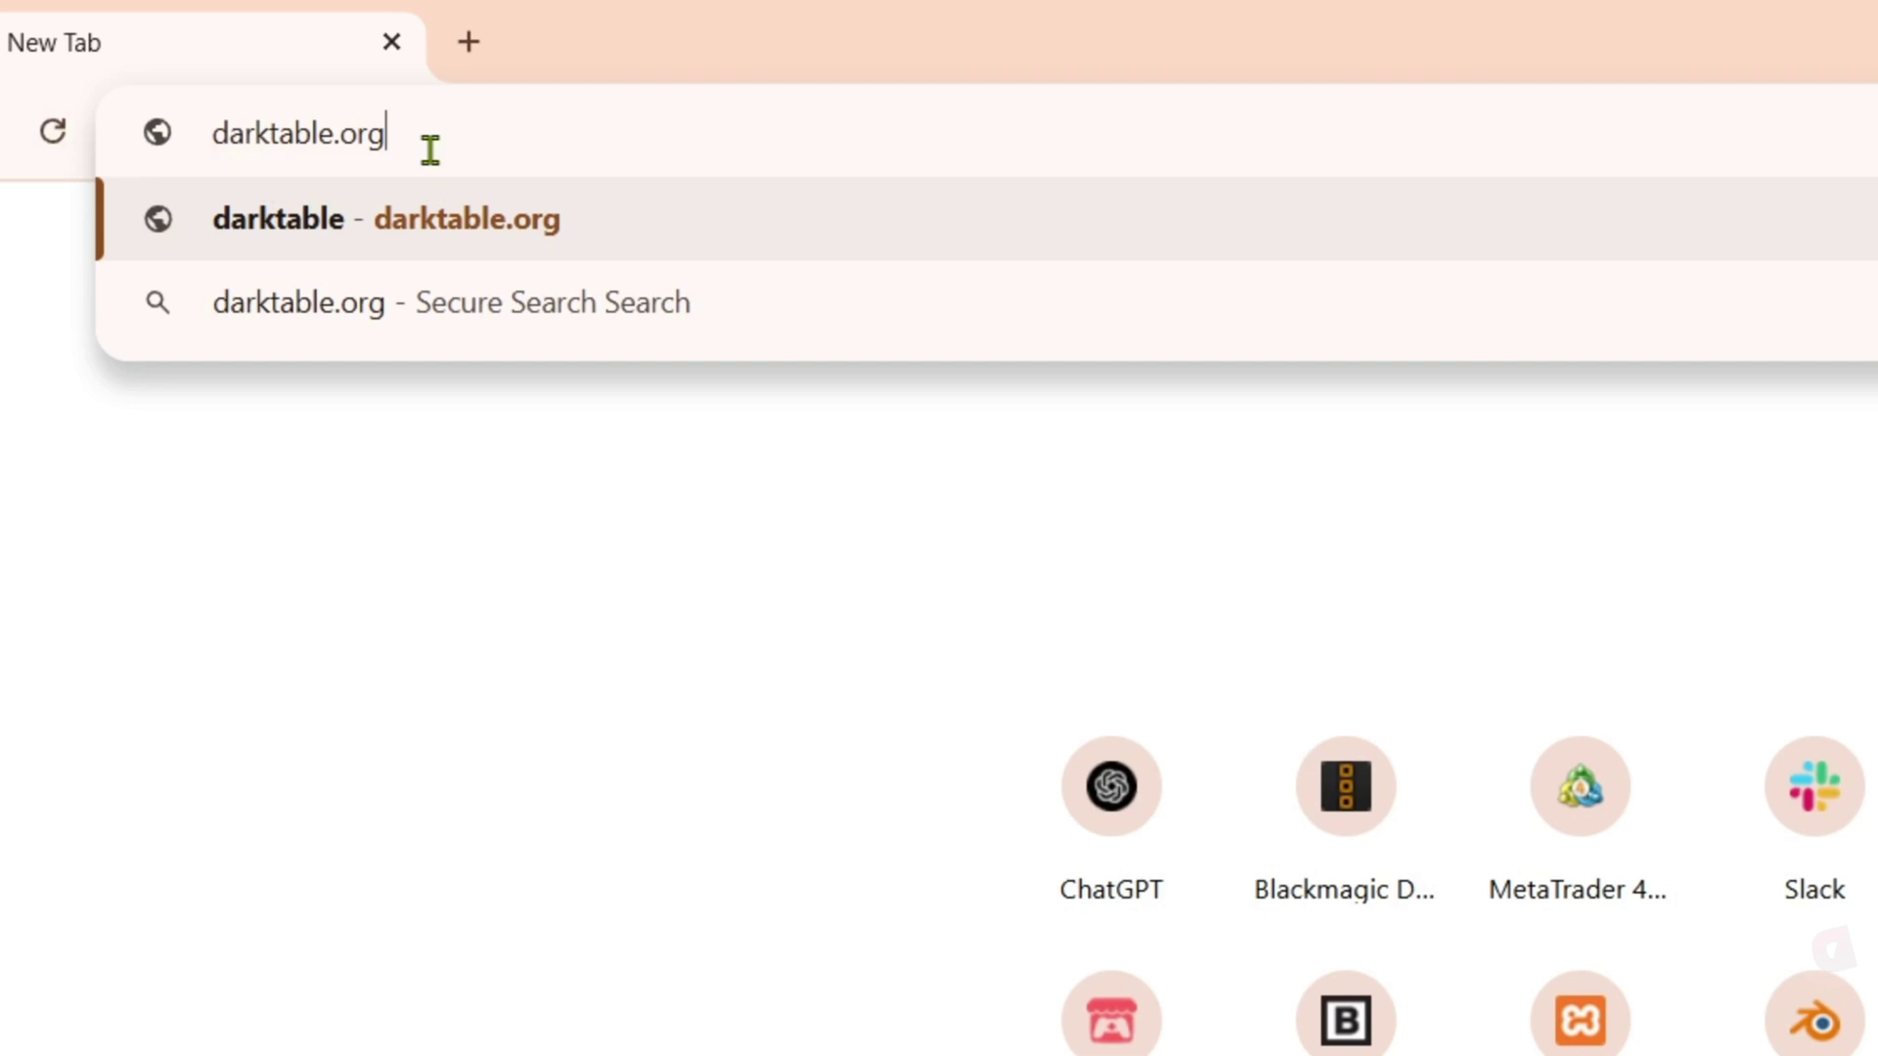
key("Return")
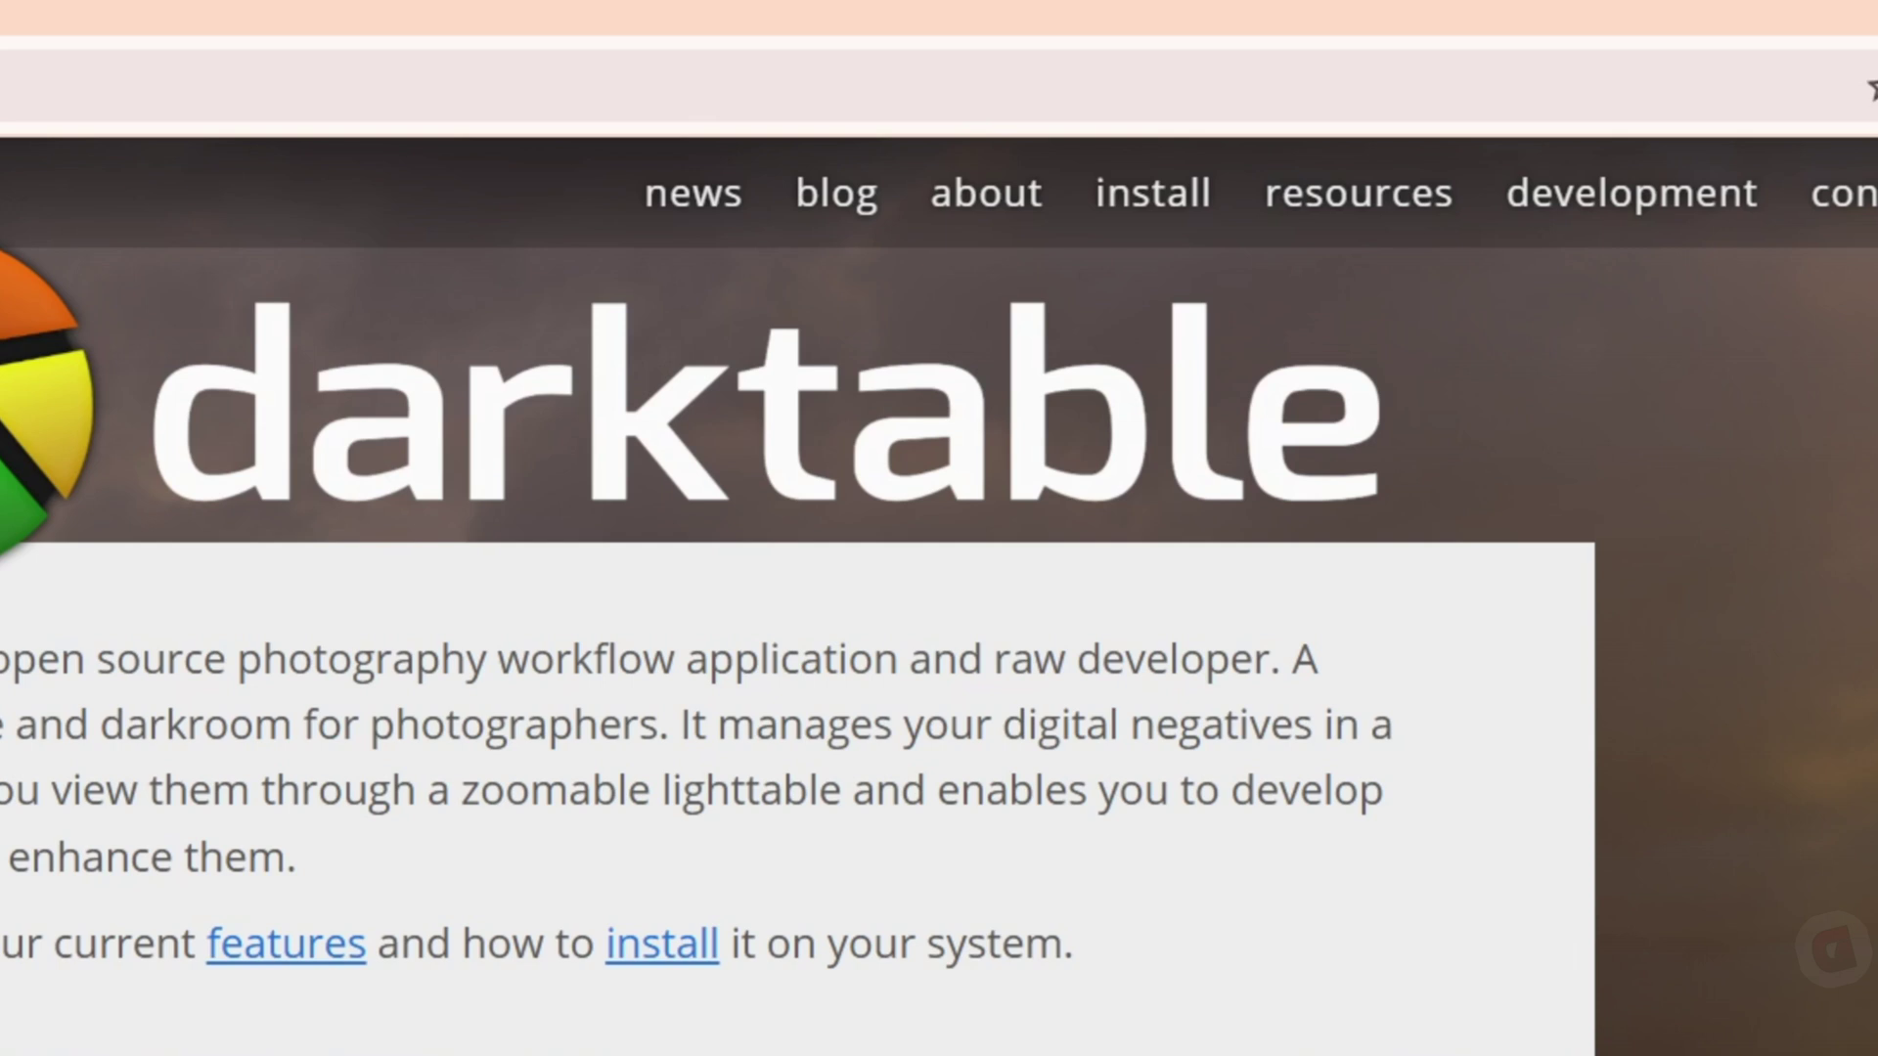
- Download the 122 MB darktable-5.0.0-win64.exe Windows installer from the site's install page
left_click(1156, 215)
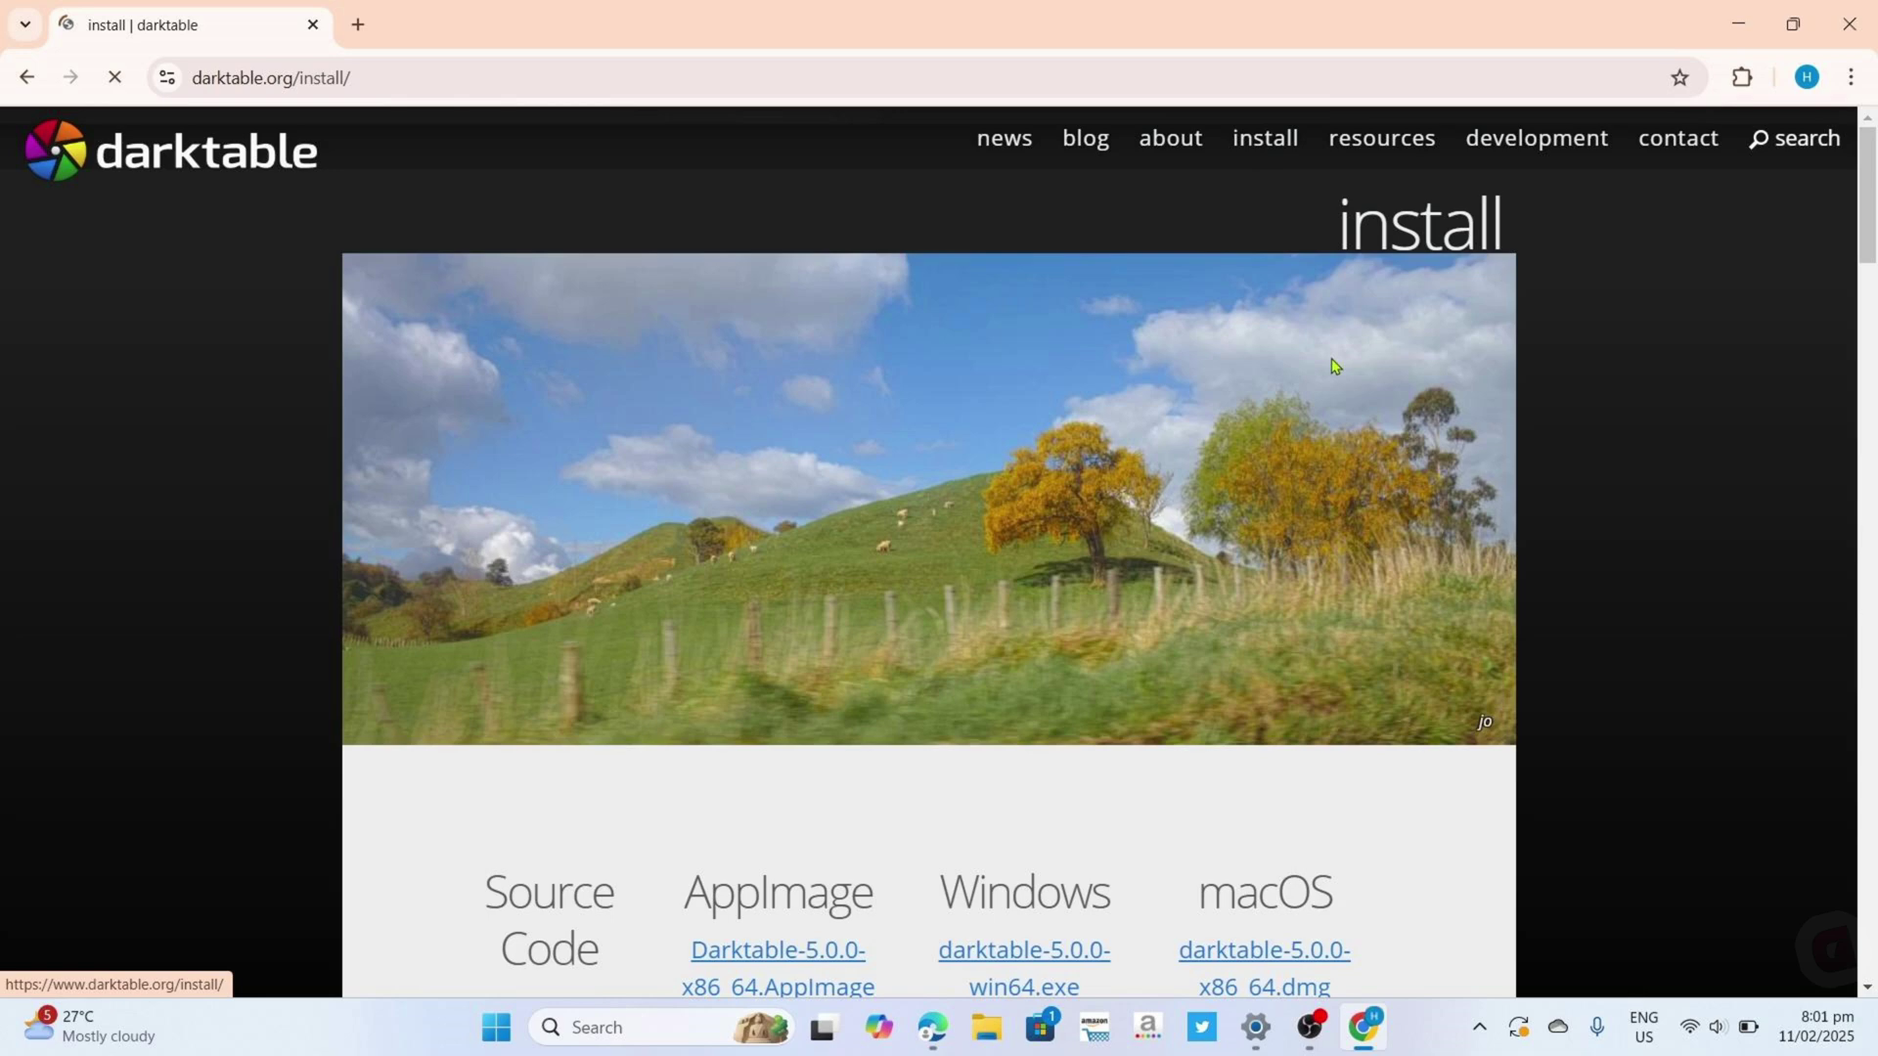
scroll(1604, 538, "down", 5)
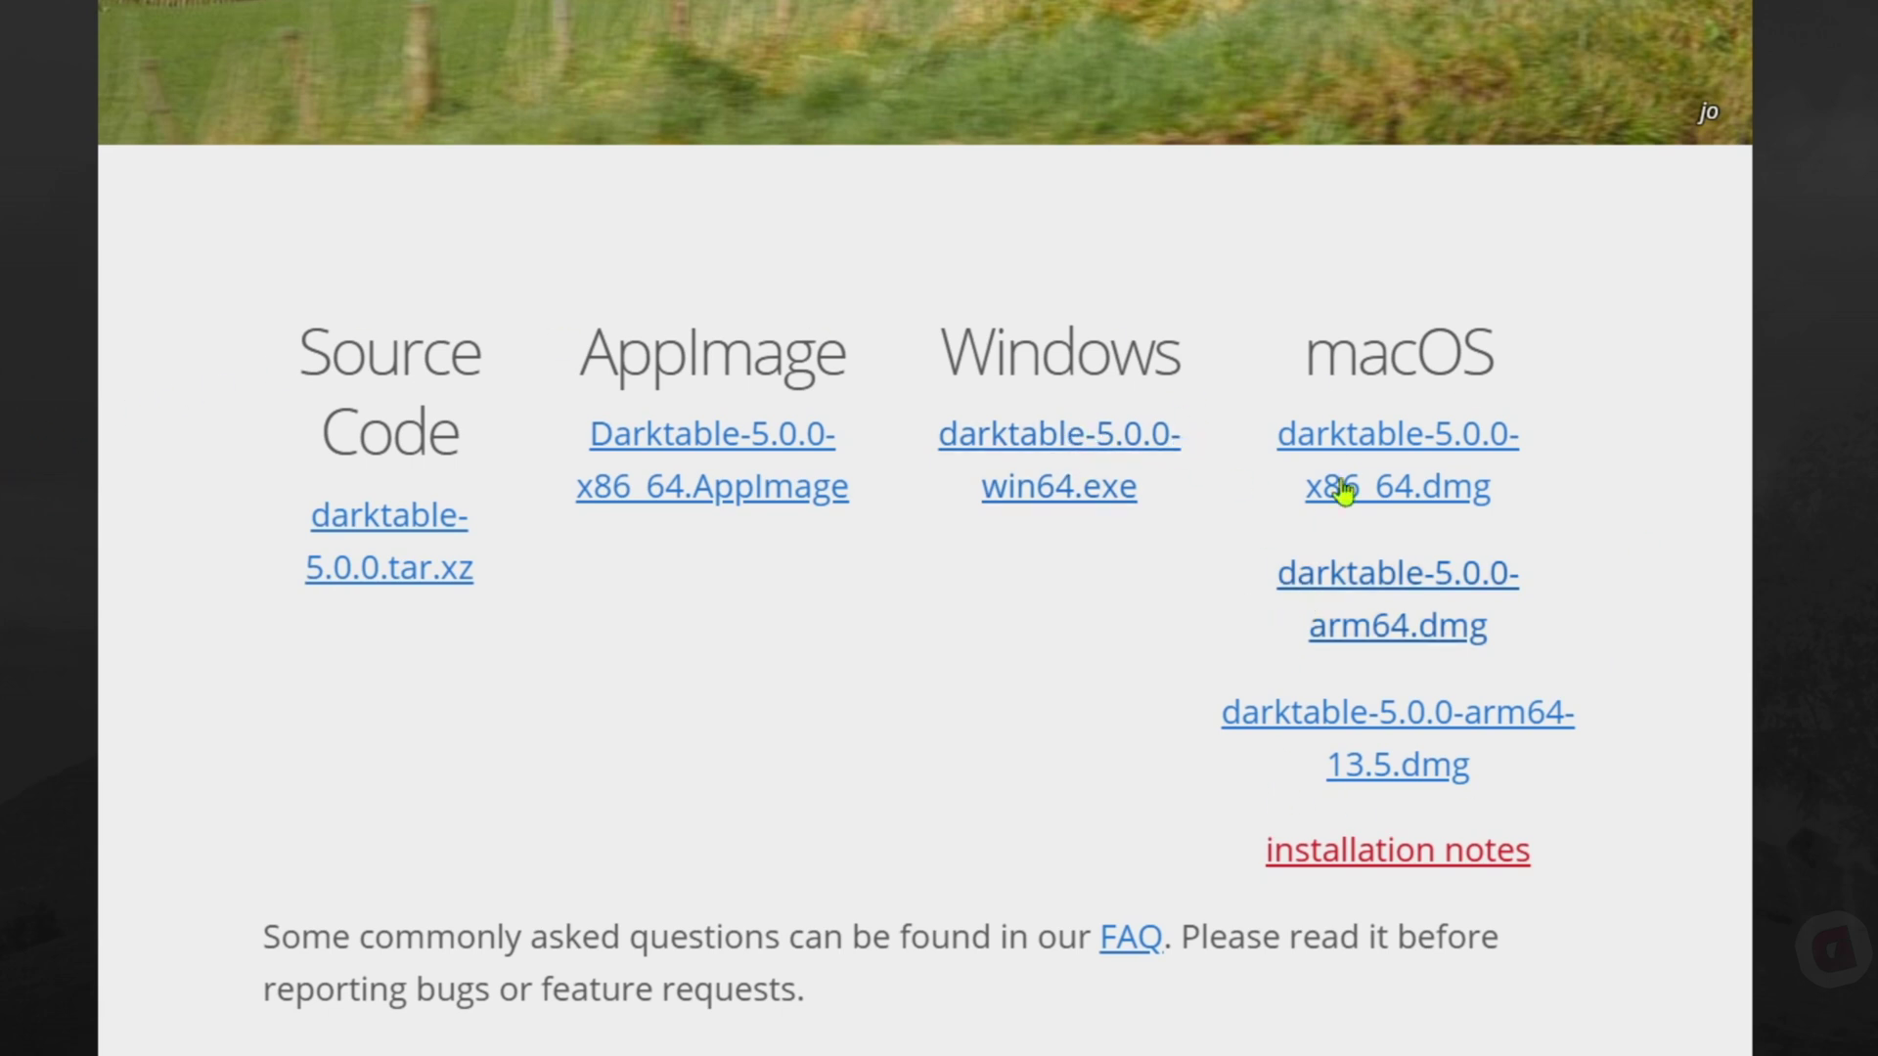
left_click_drag(1207, 356, 884, 381)
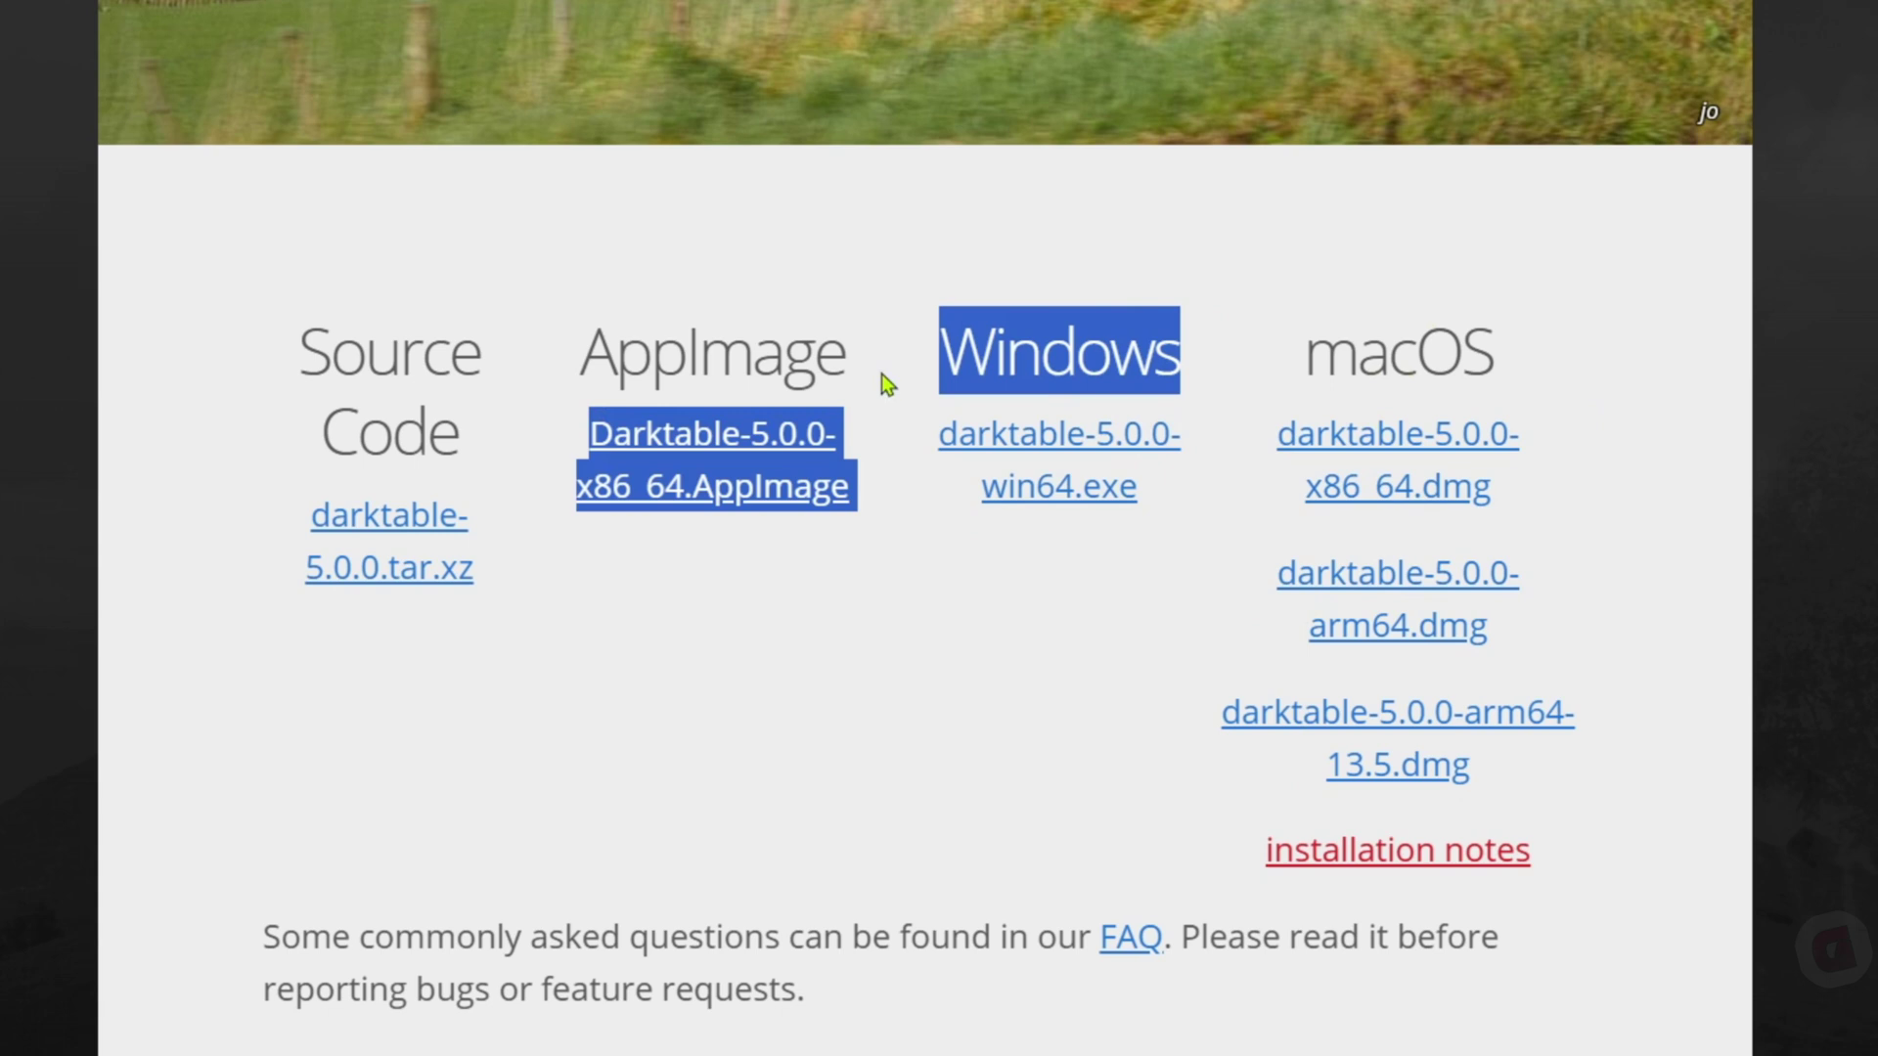
left_click(1057, 630)
left_click_drag(1180, 360, 963, 367)
left_click(1124, 620)
left_click(1082, 495)
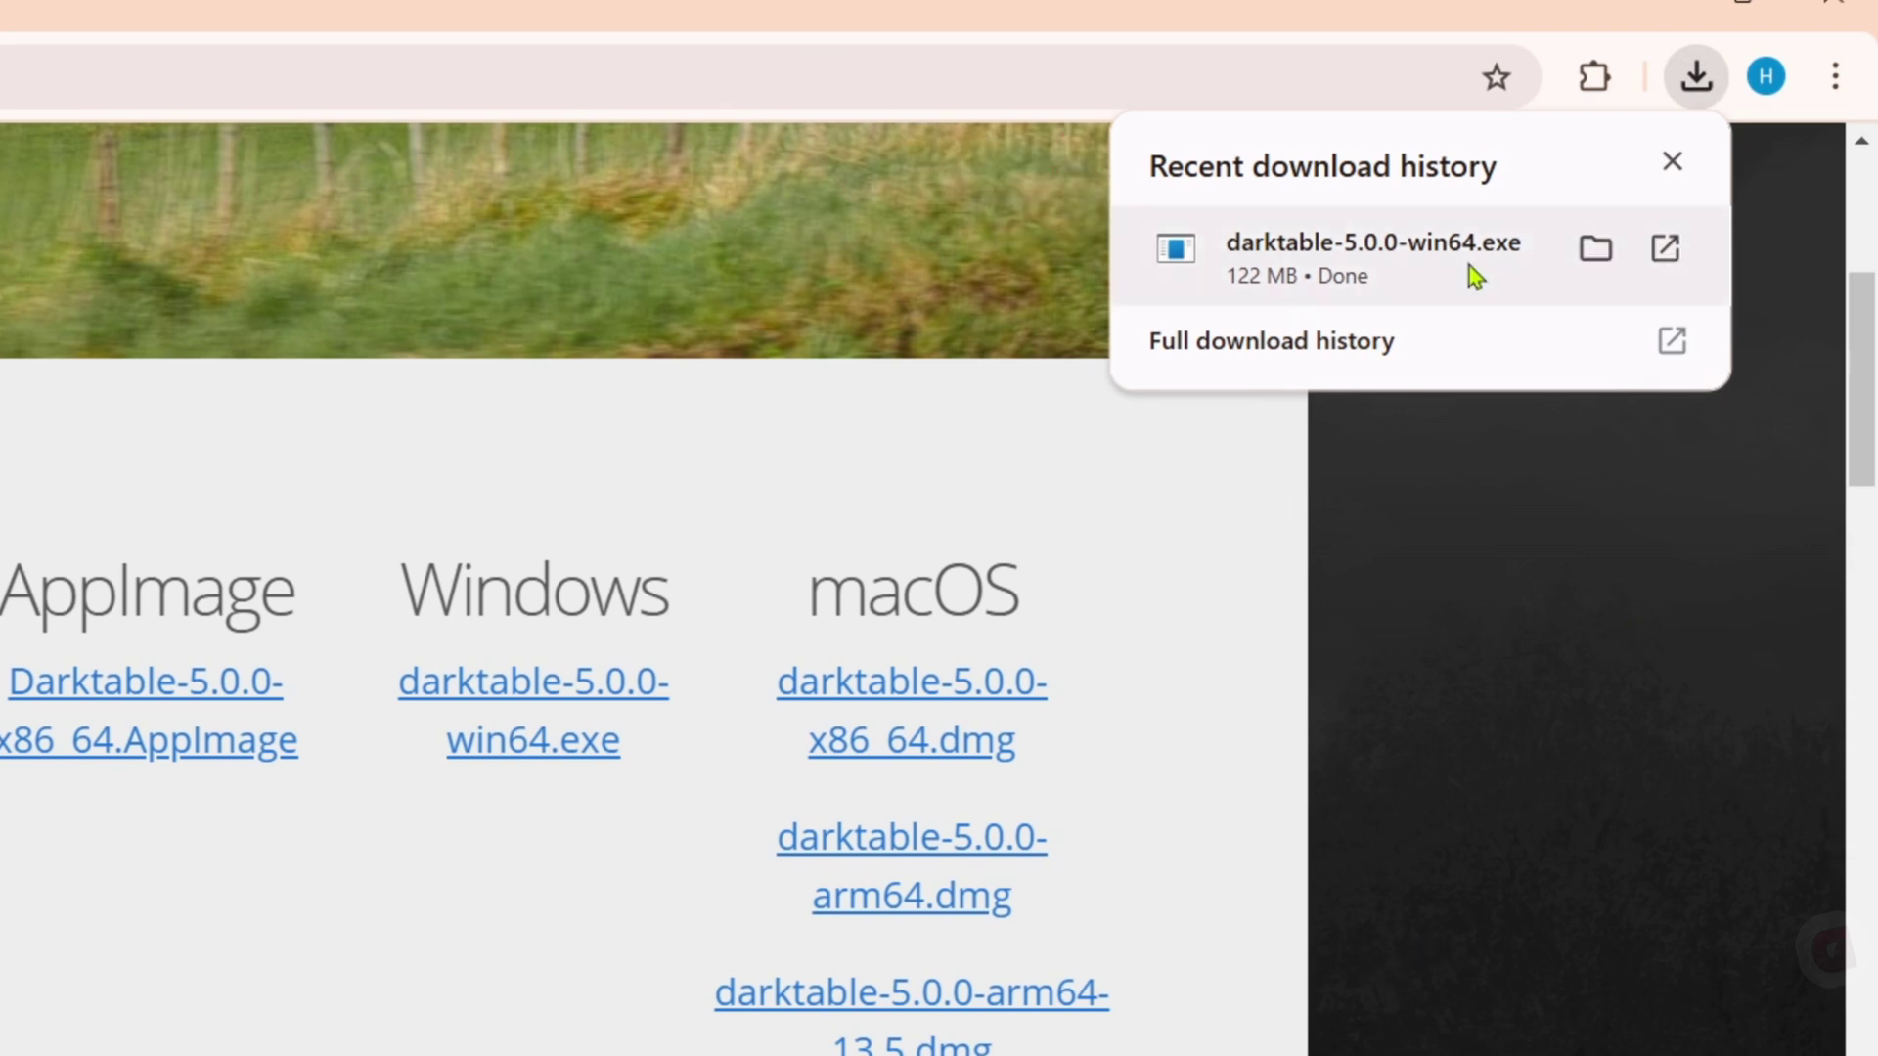
- Run the darktable installer, minimize Chrome, and get past the Welcome and License pages
left_click(1393, 280)
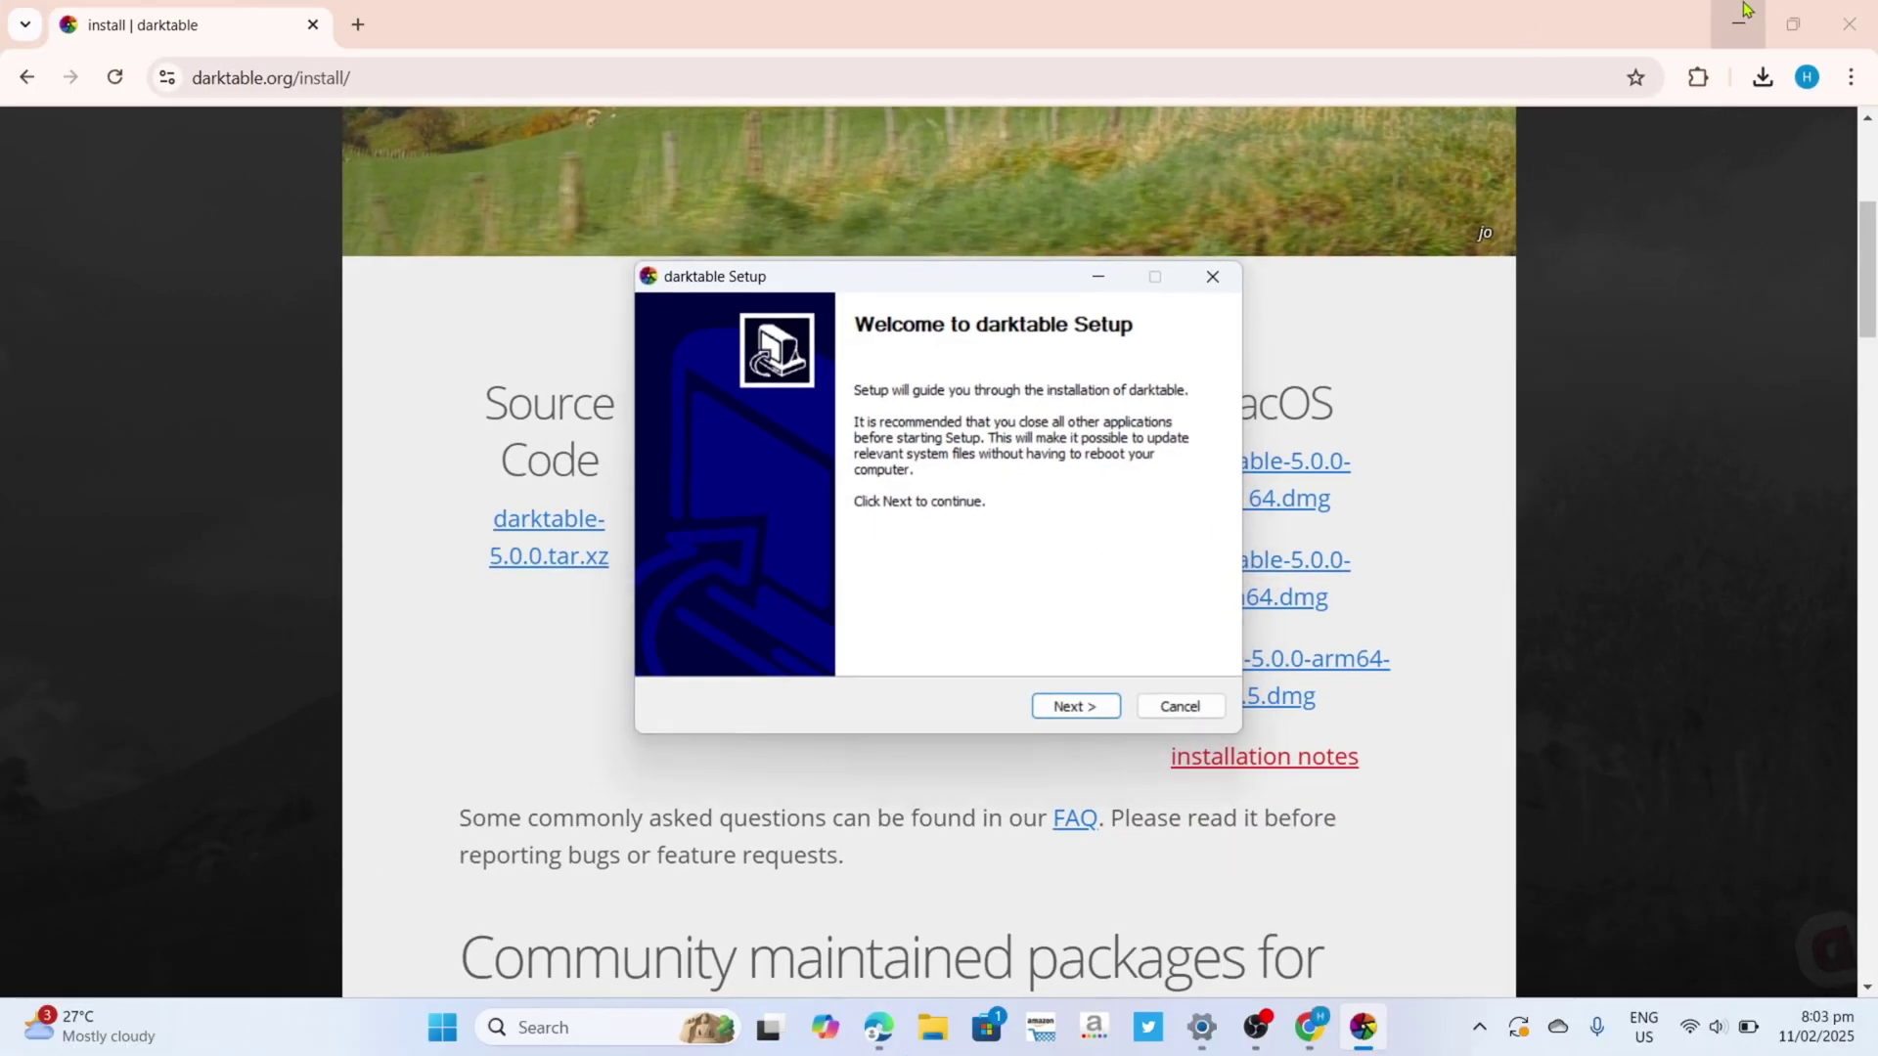
left_click(1714, 14)
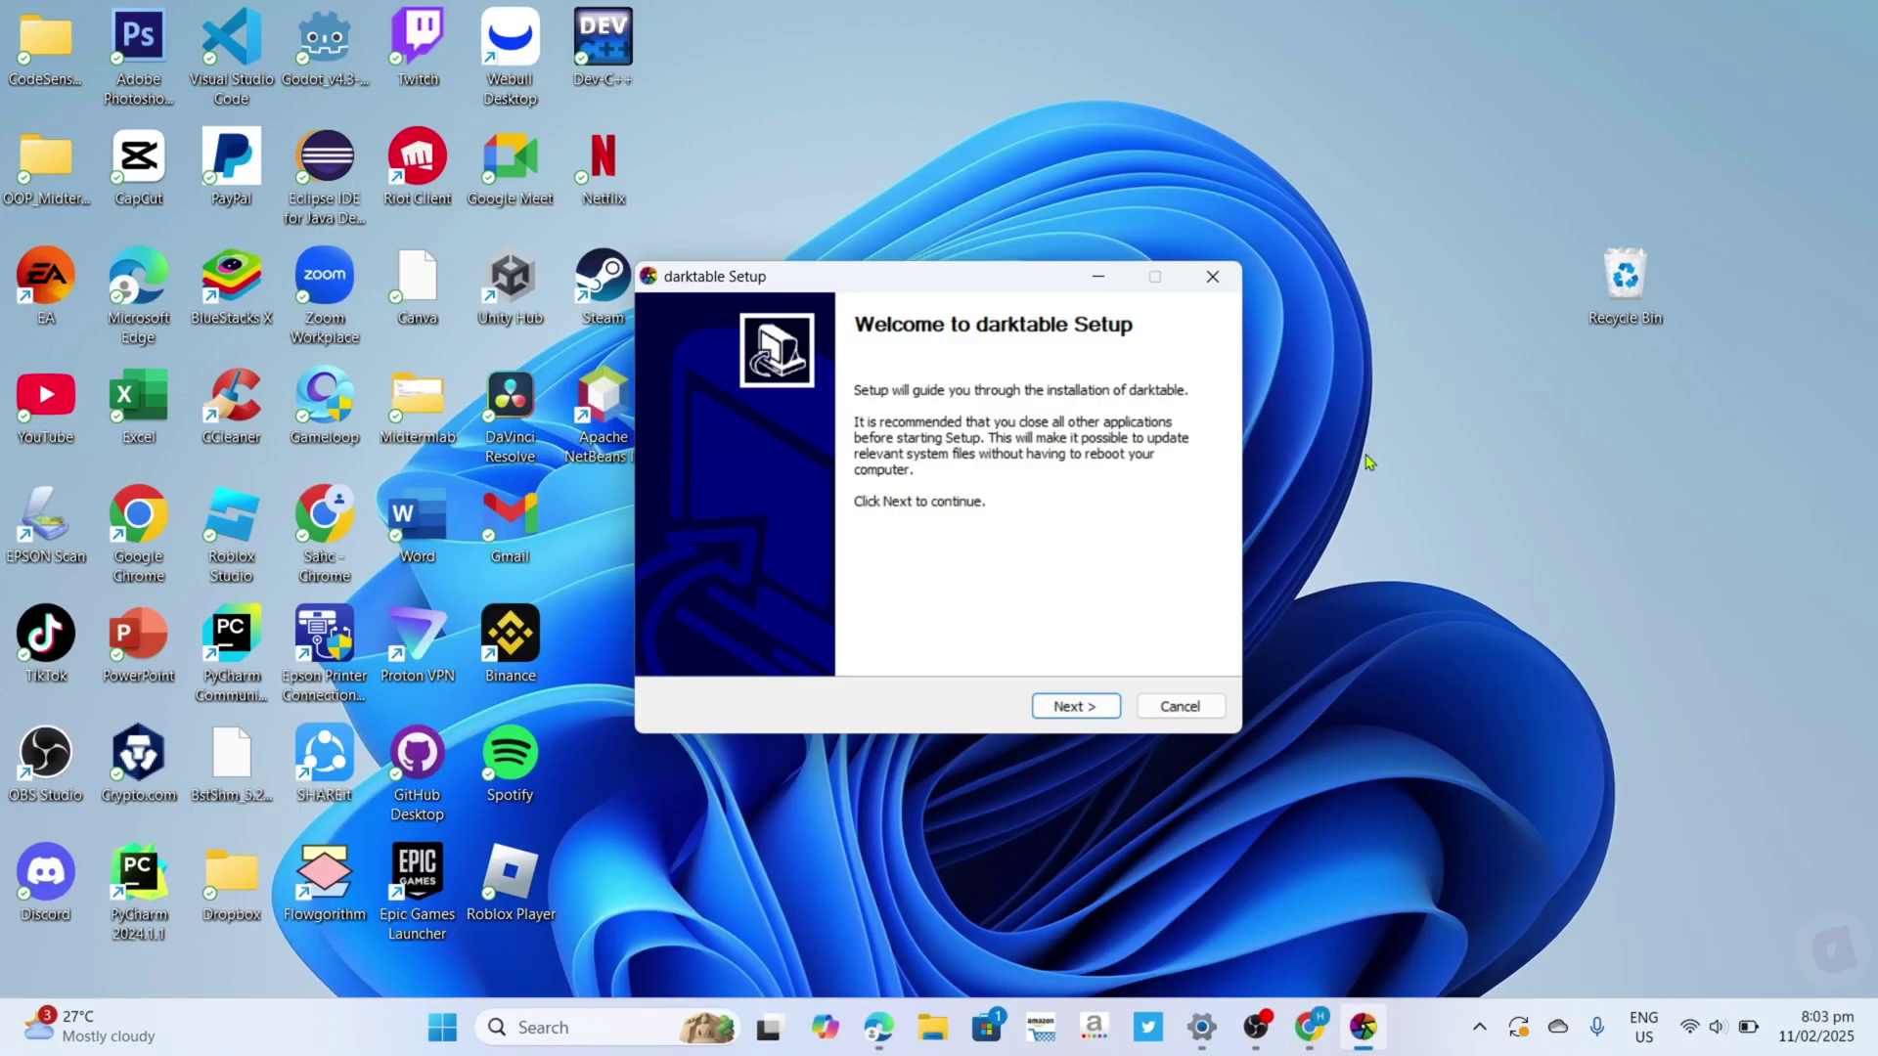
left_click(1073, 719)
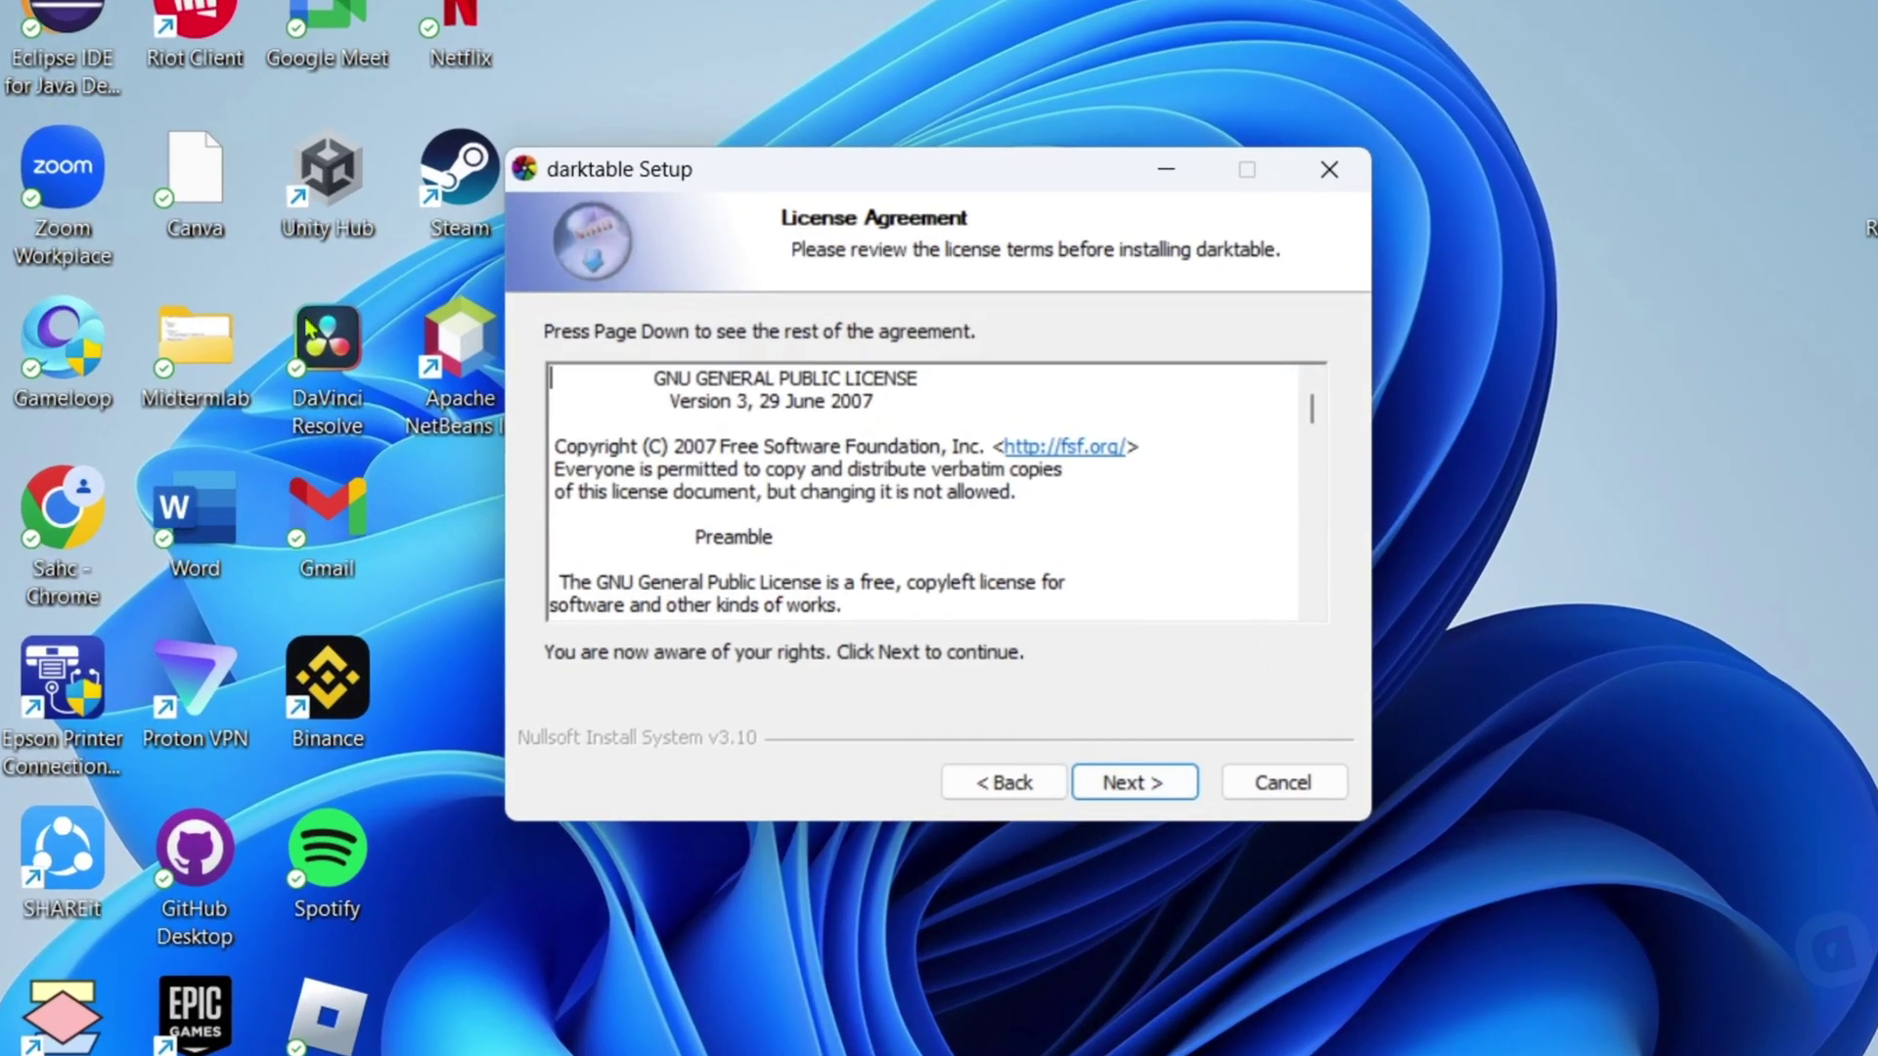
left_click_drag(1312, 418, 1353, 353)
left_click(1133, 800)
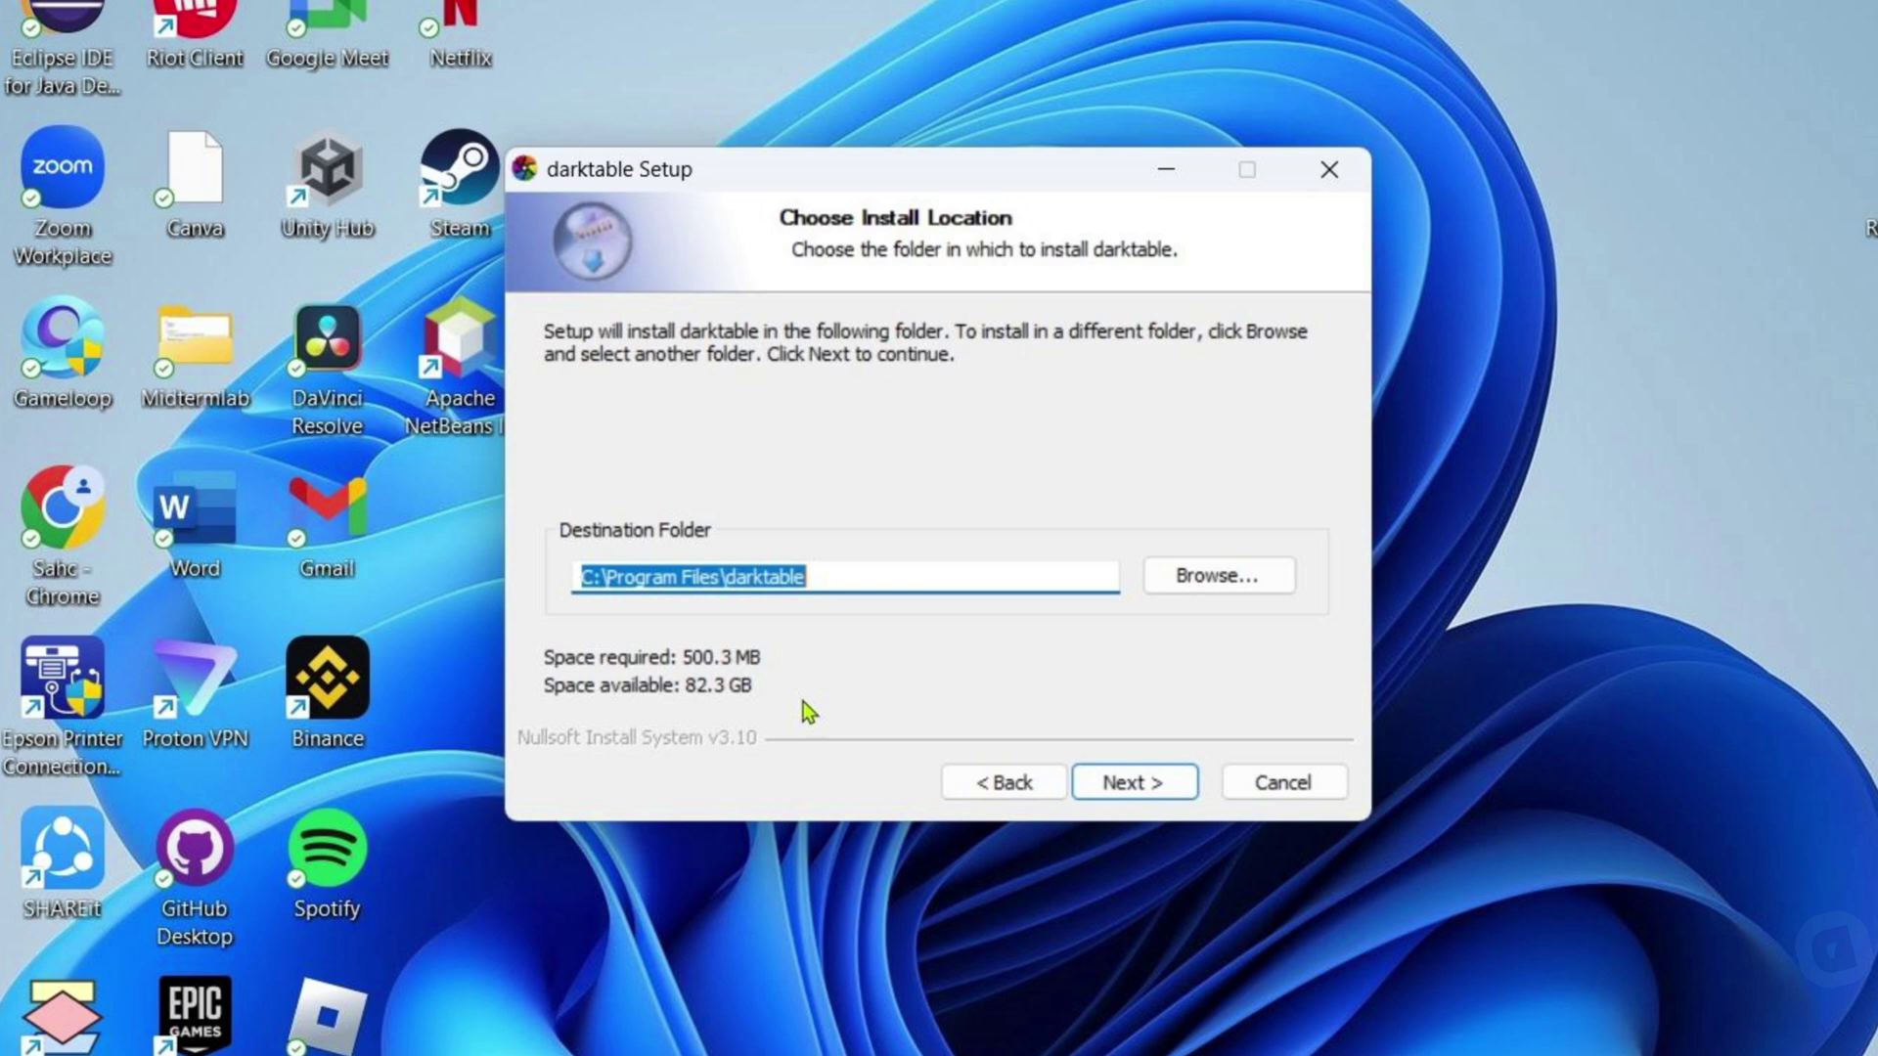
- Install to C:\Program Files\darktable with the default Start Menu folder and components, then close Setup
left_click(1130, 783)
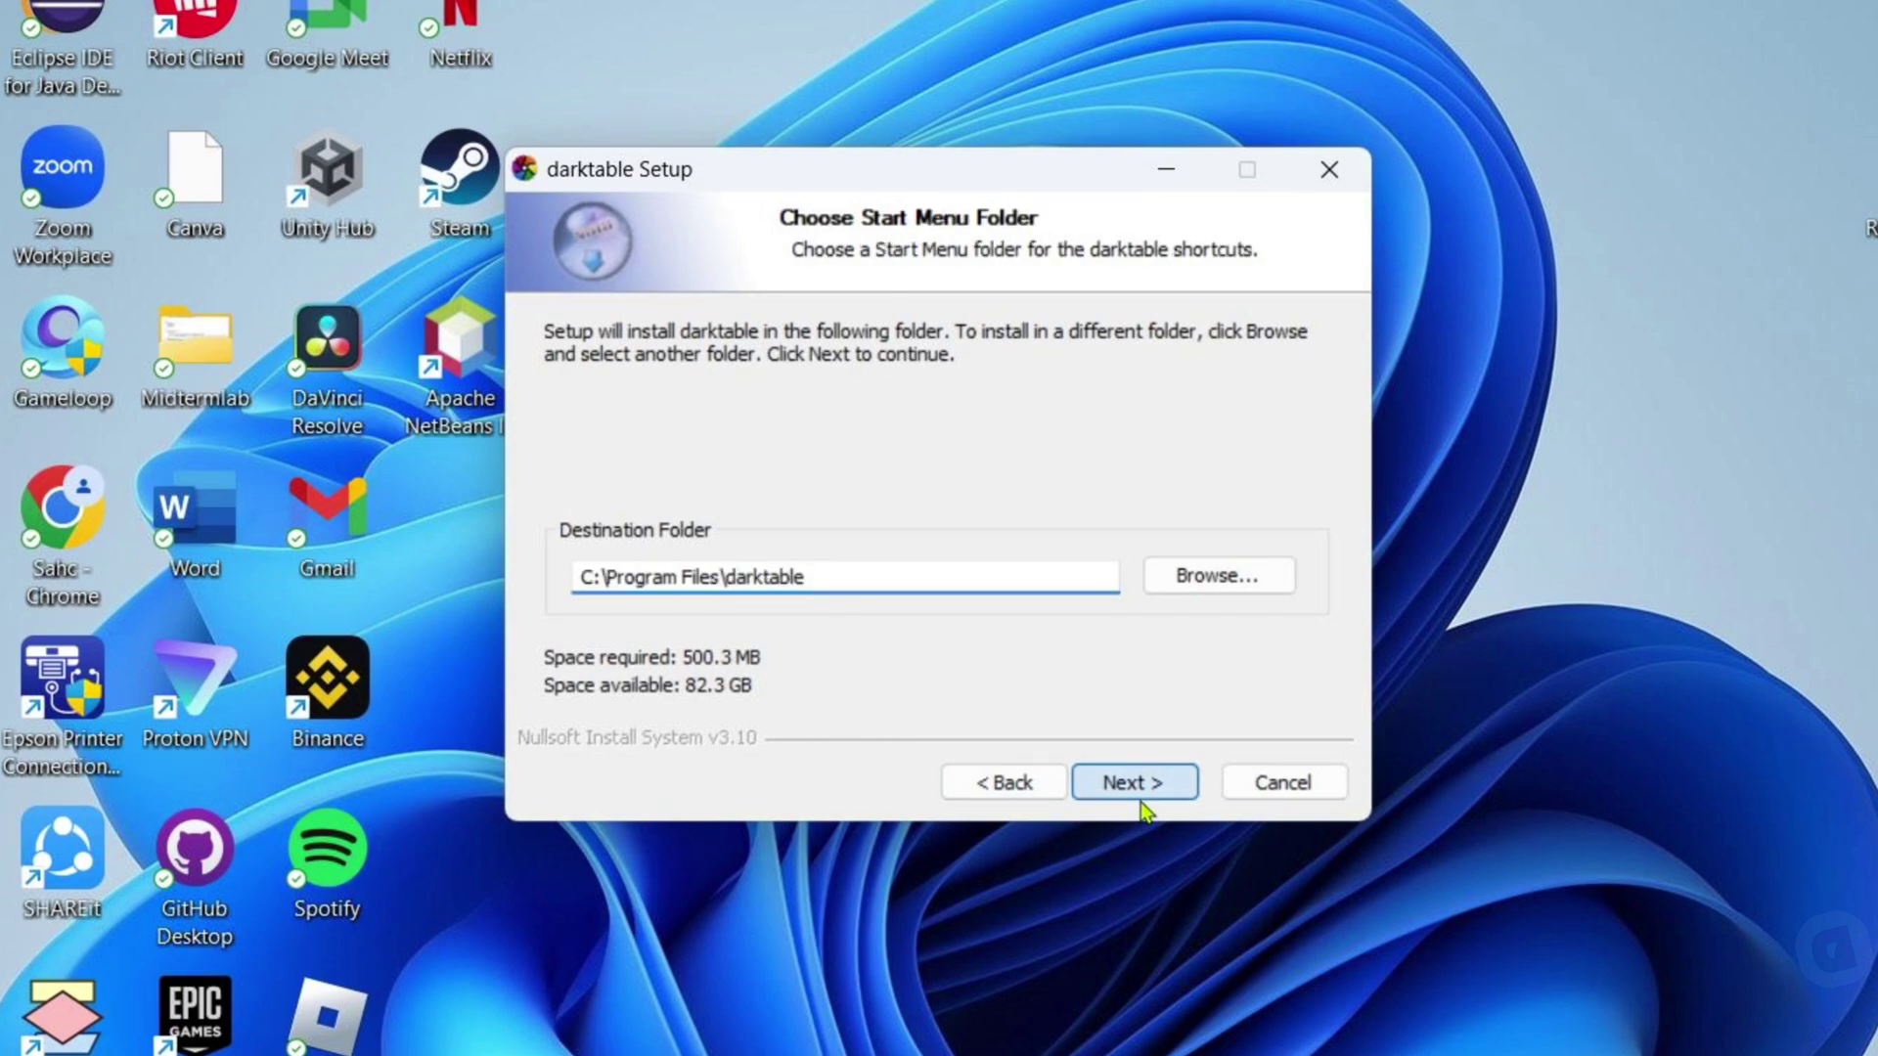
left_click(1139, 783)
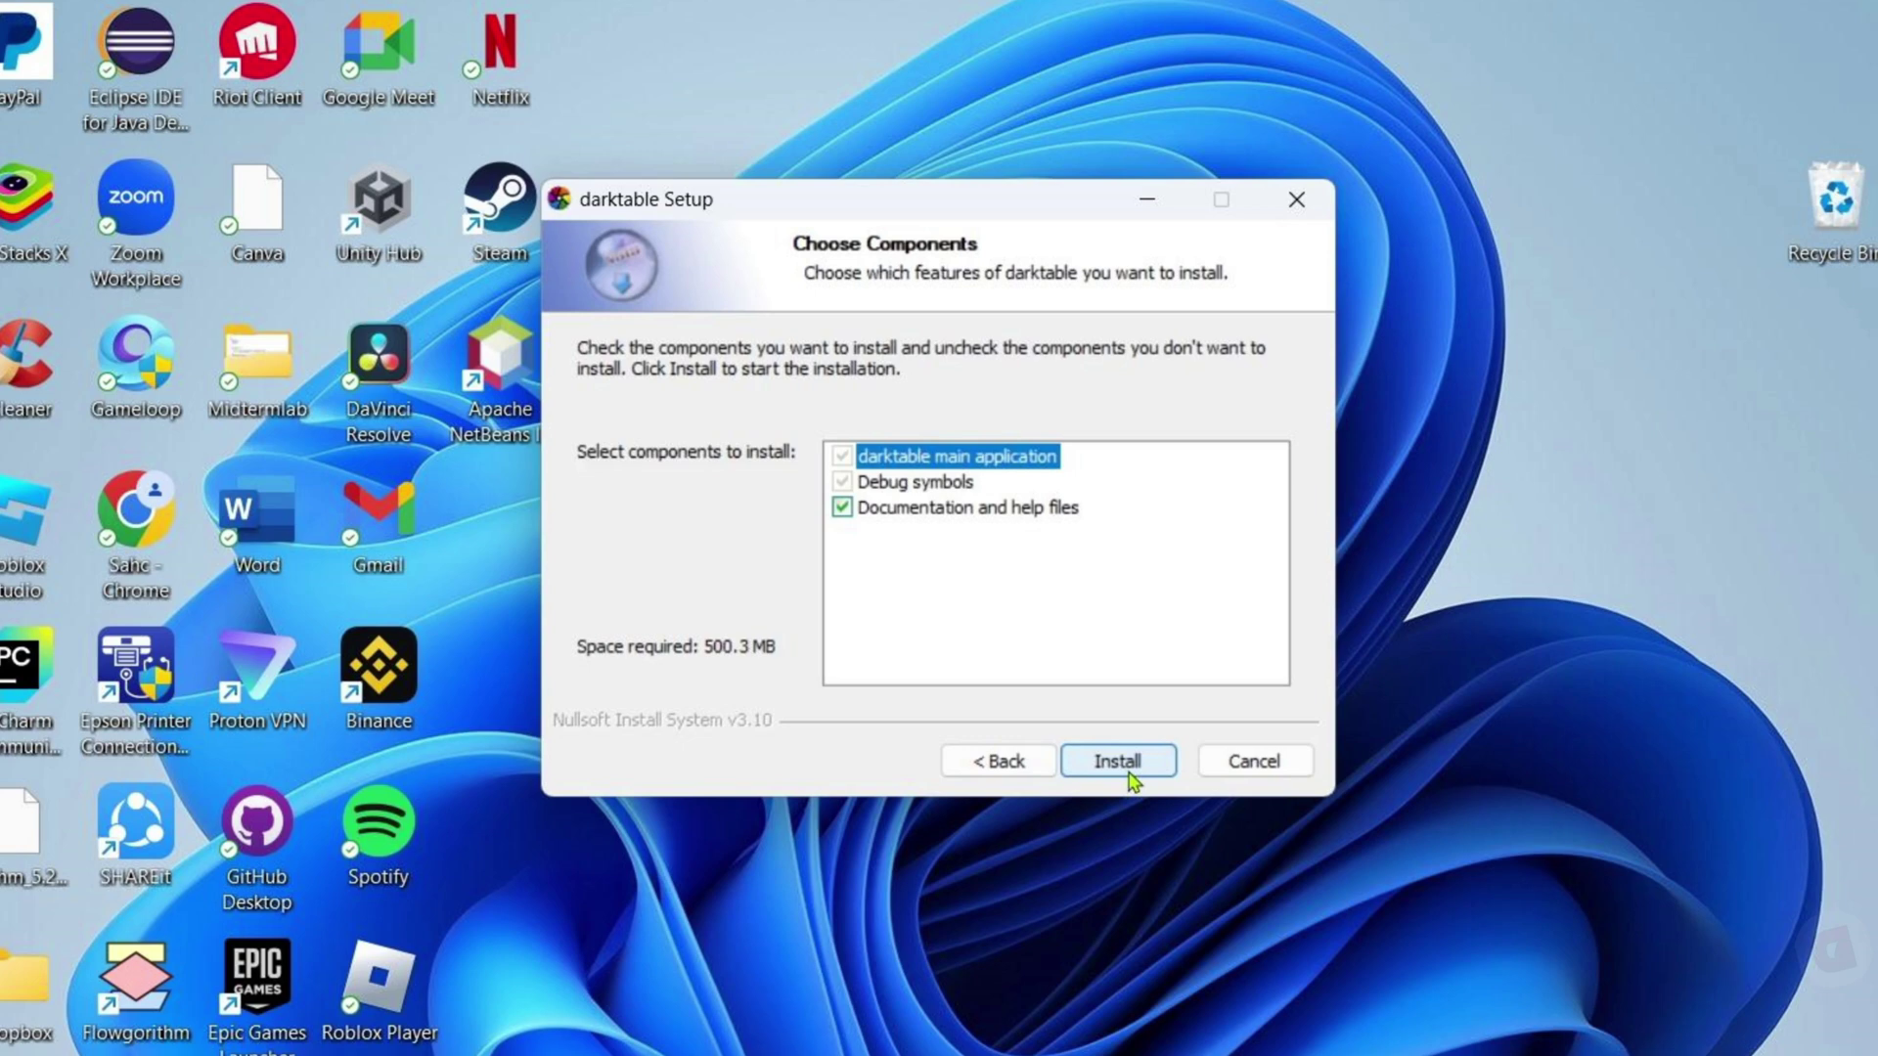
left_click(1130, 772)
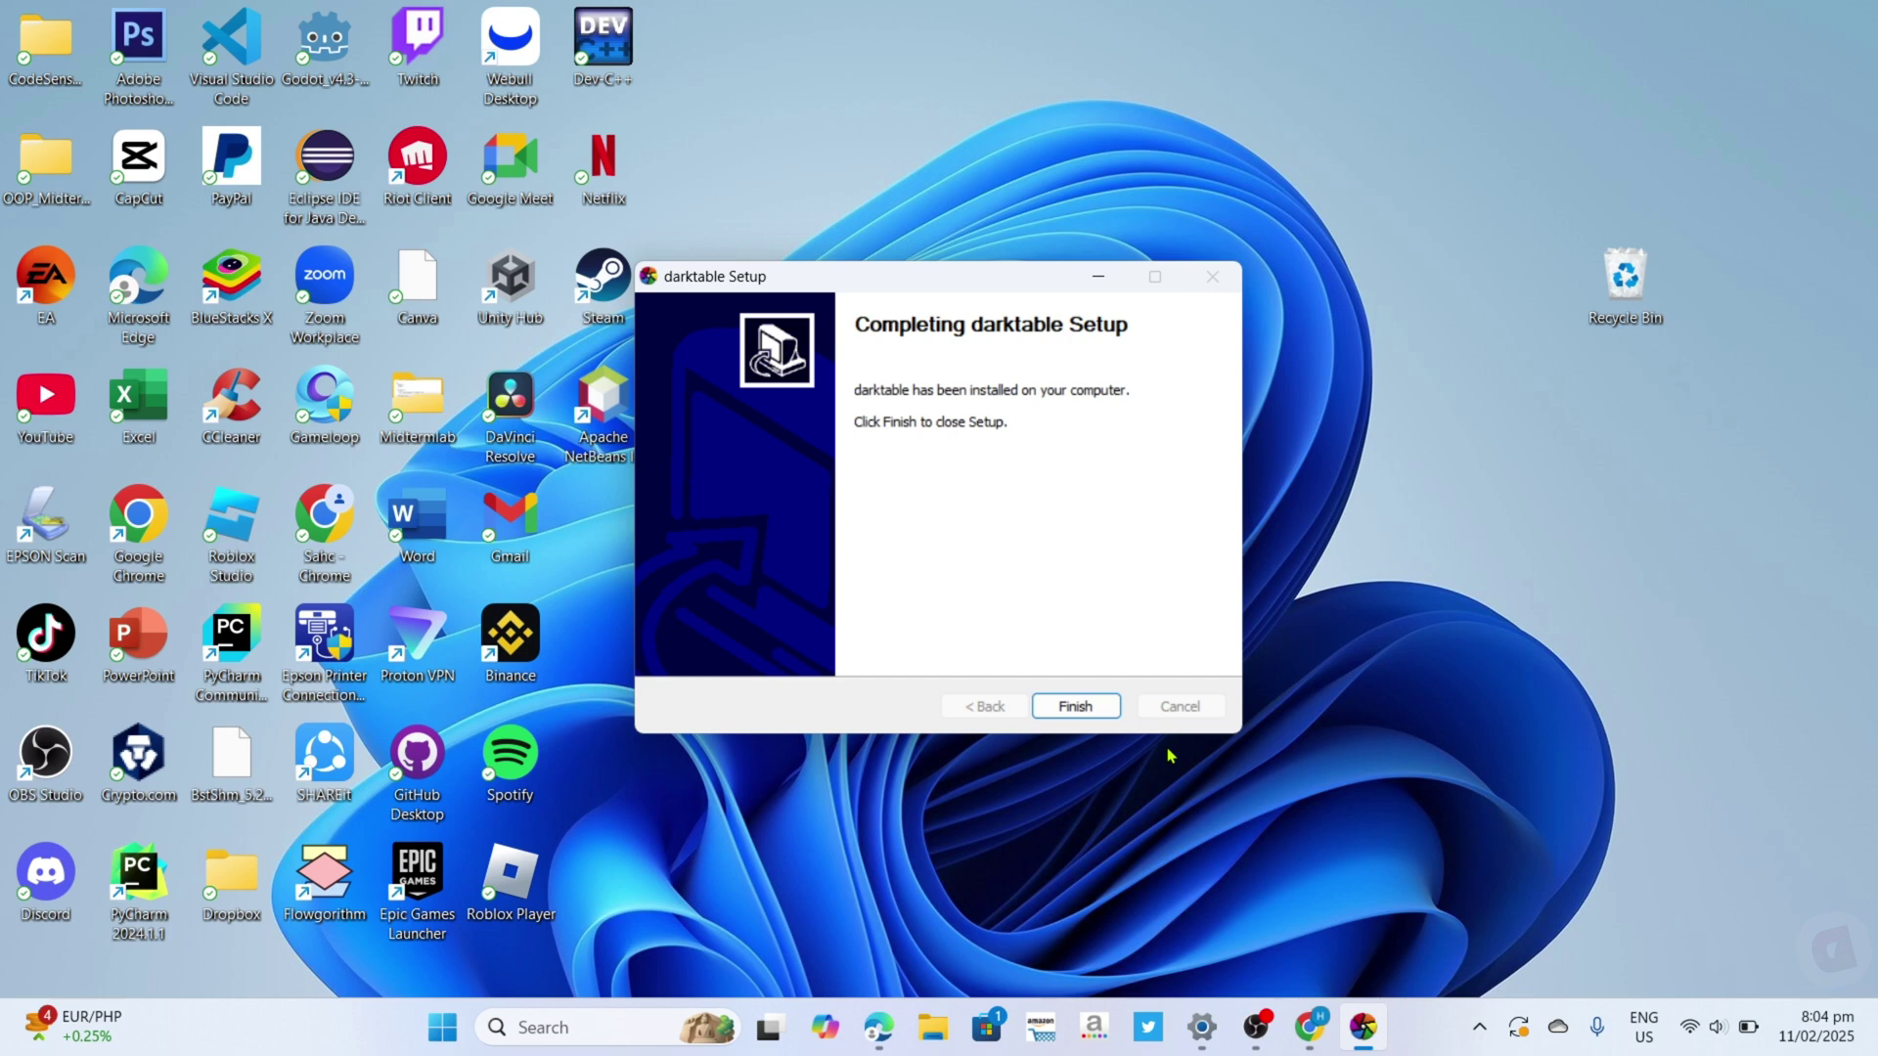
left_click(1078, 706)
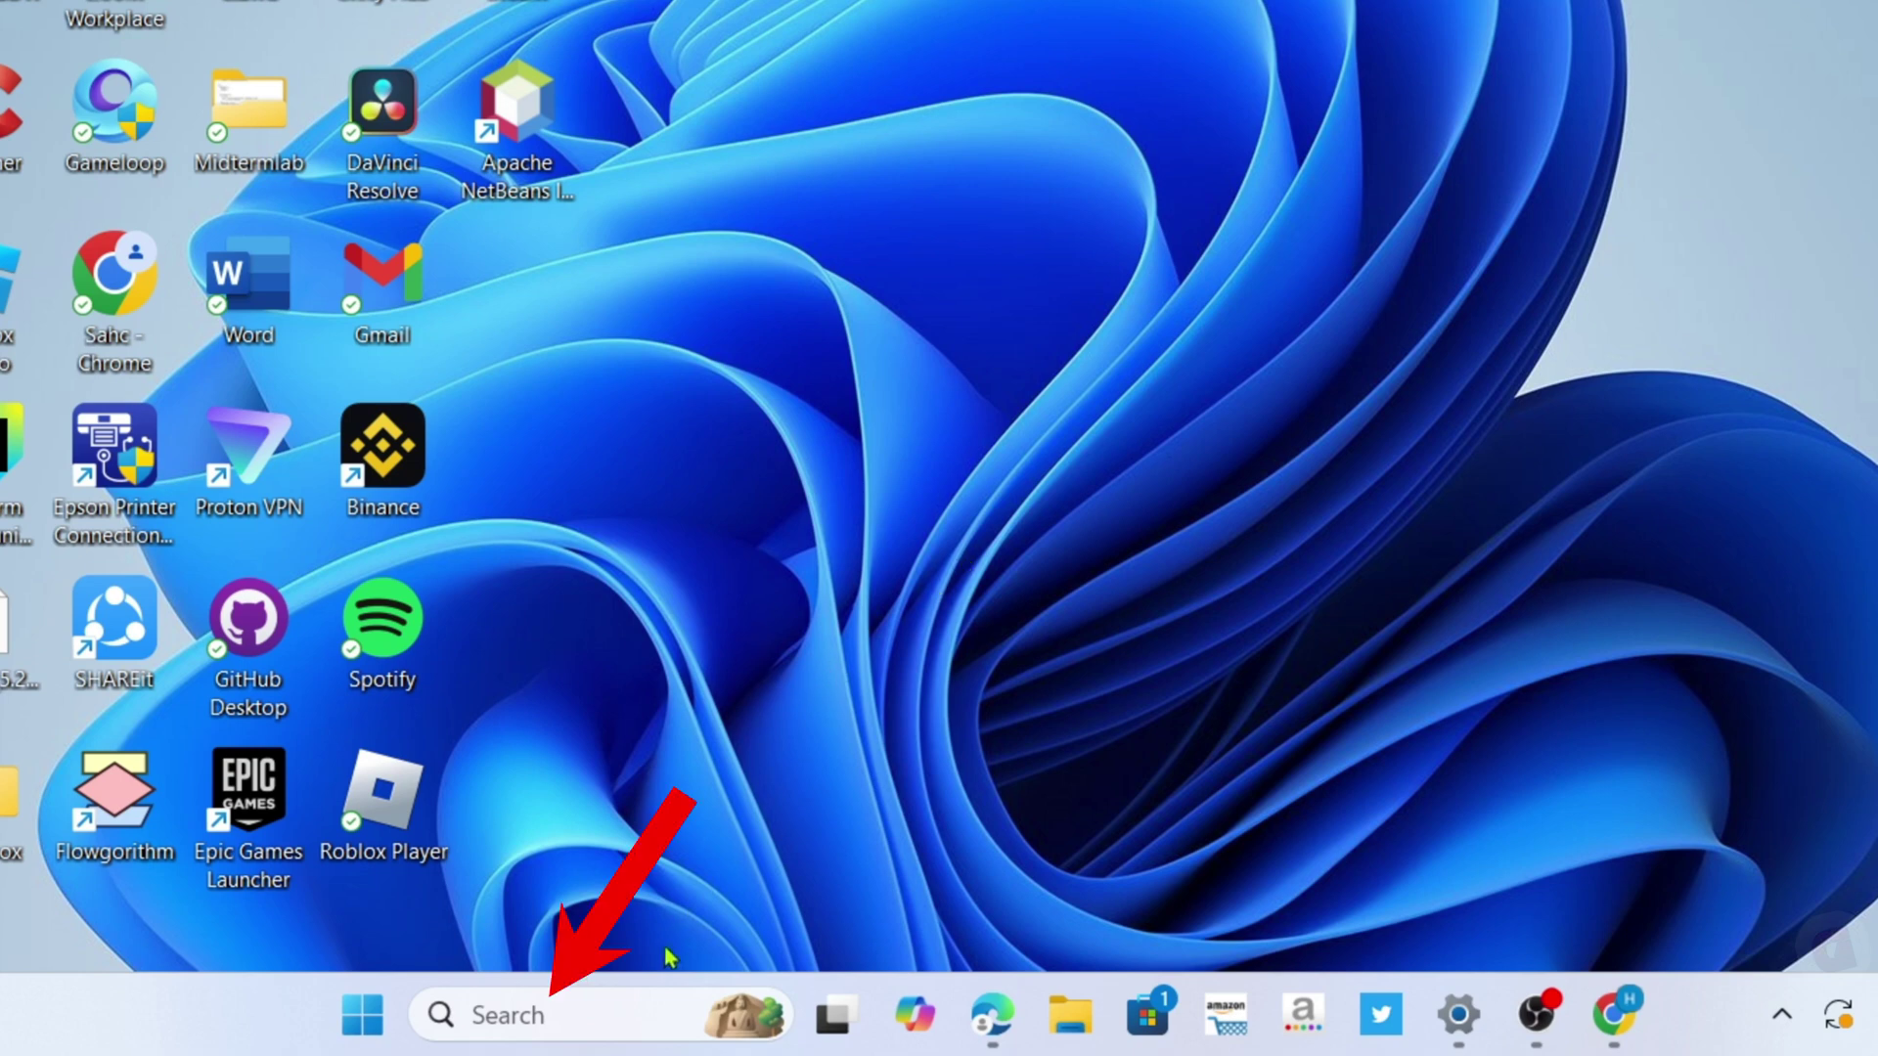
- Search Windows for 'dark' and bring up the darktable result's extra actions
left_click(612, 1017)
type("dar")
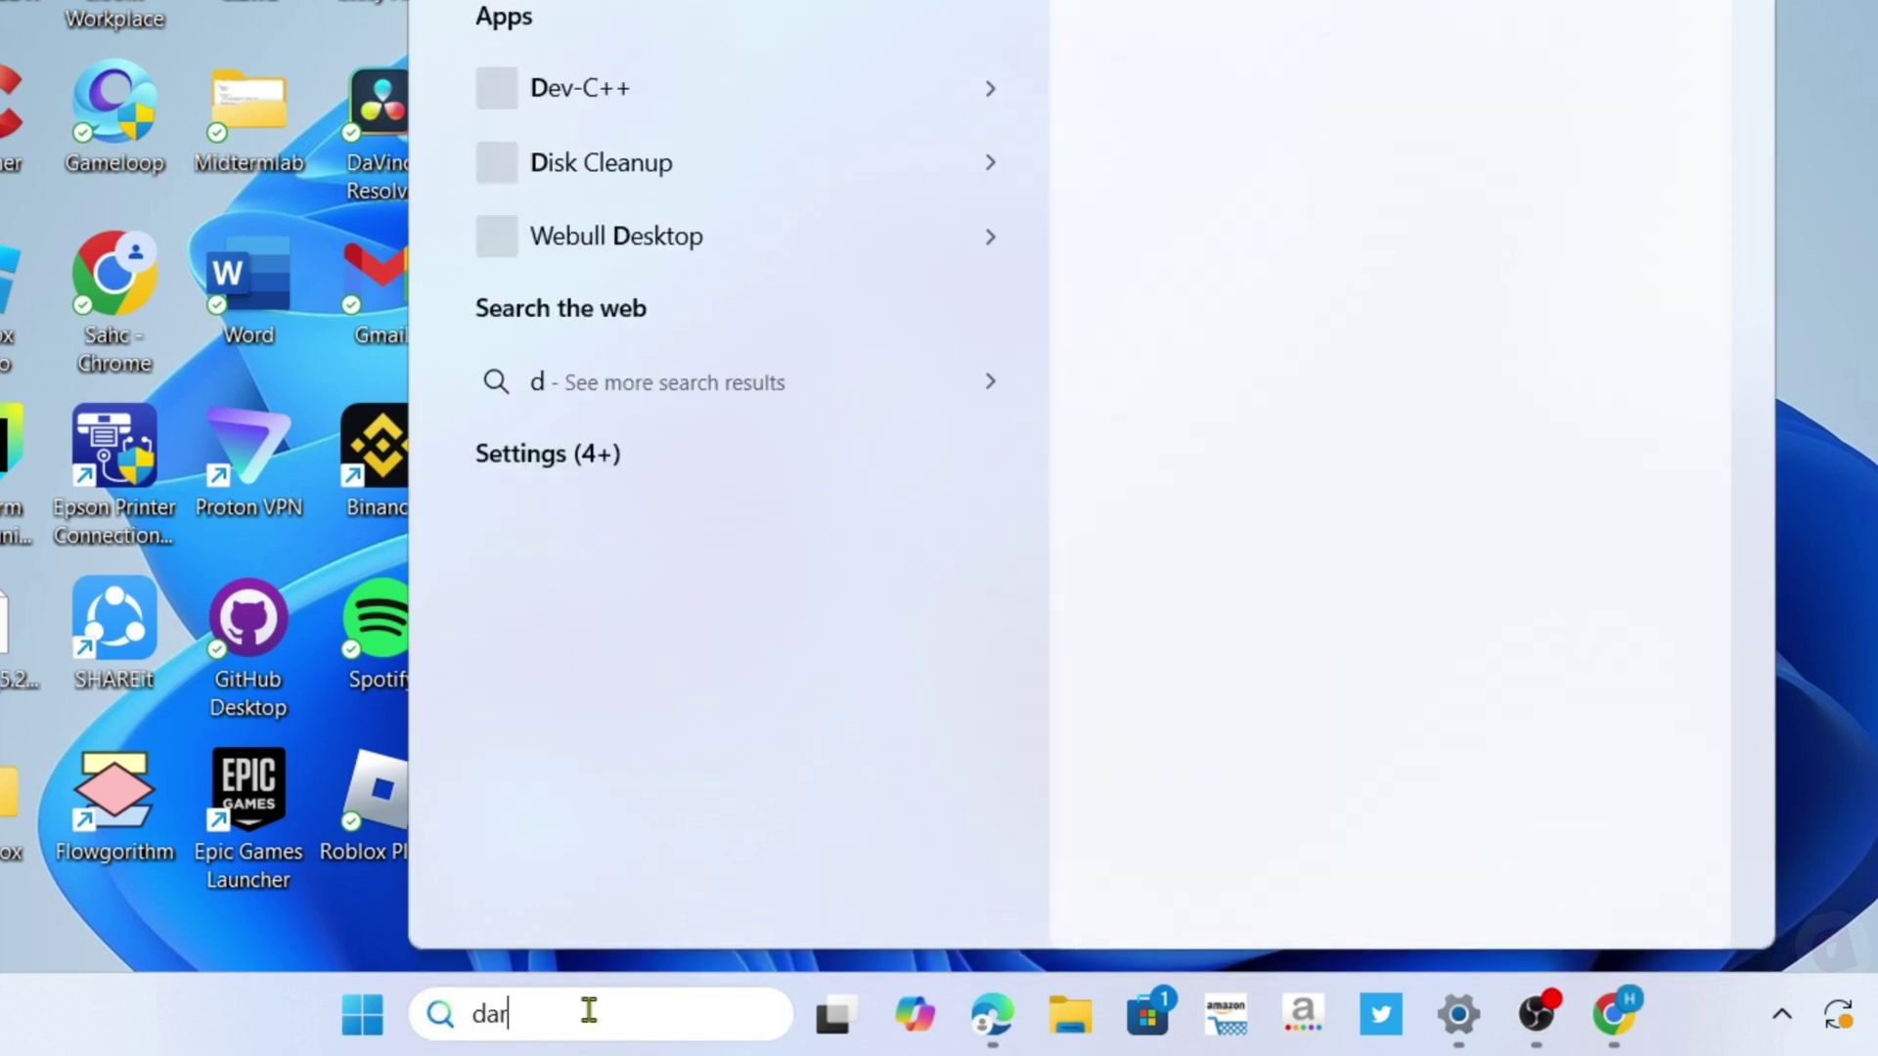
type("k")
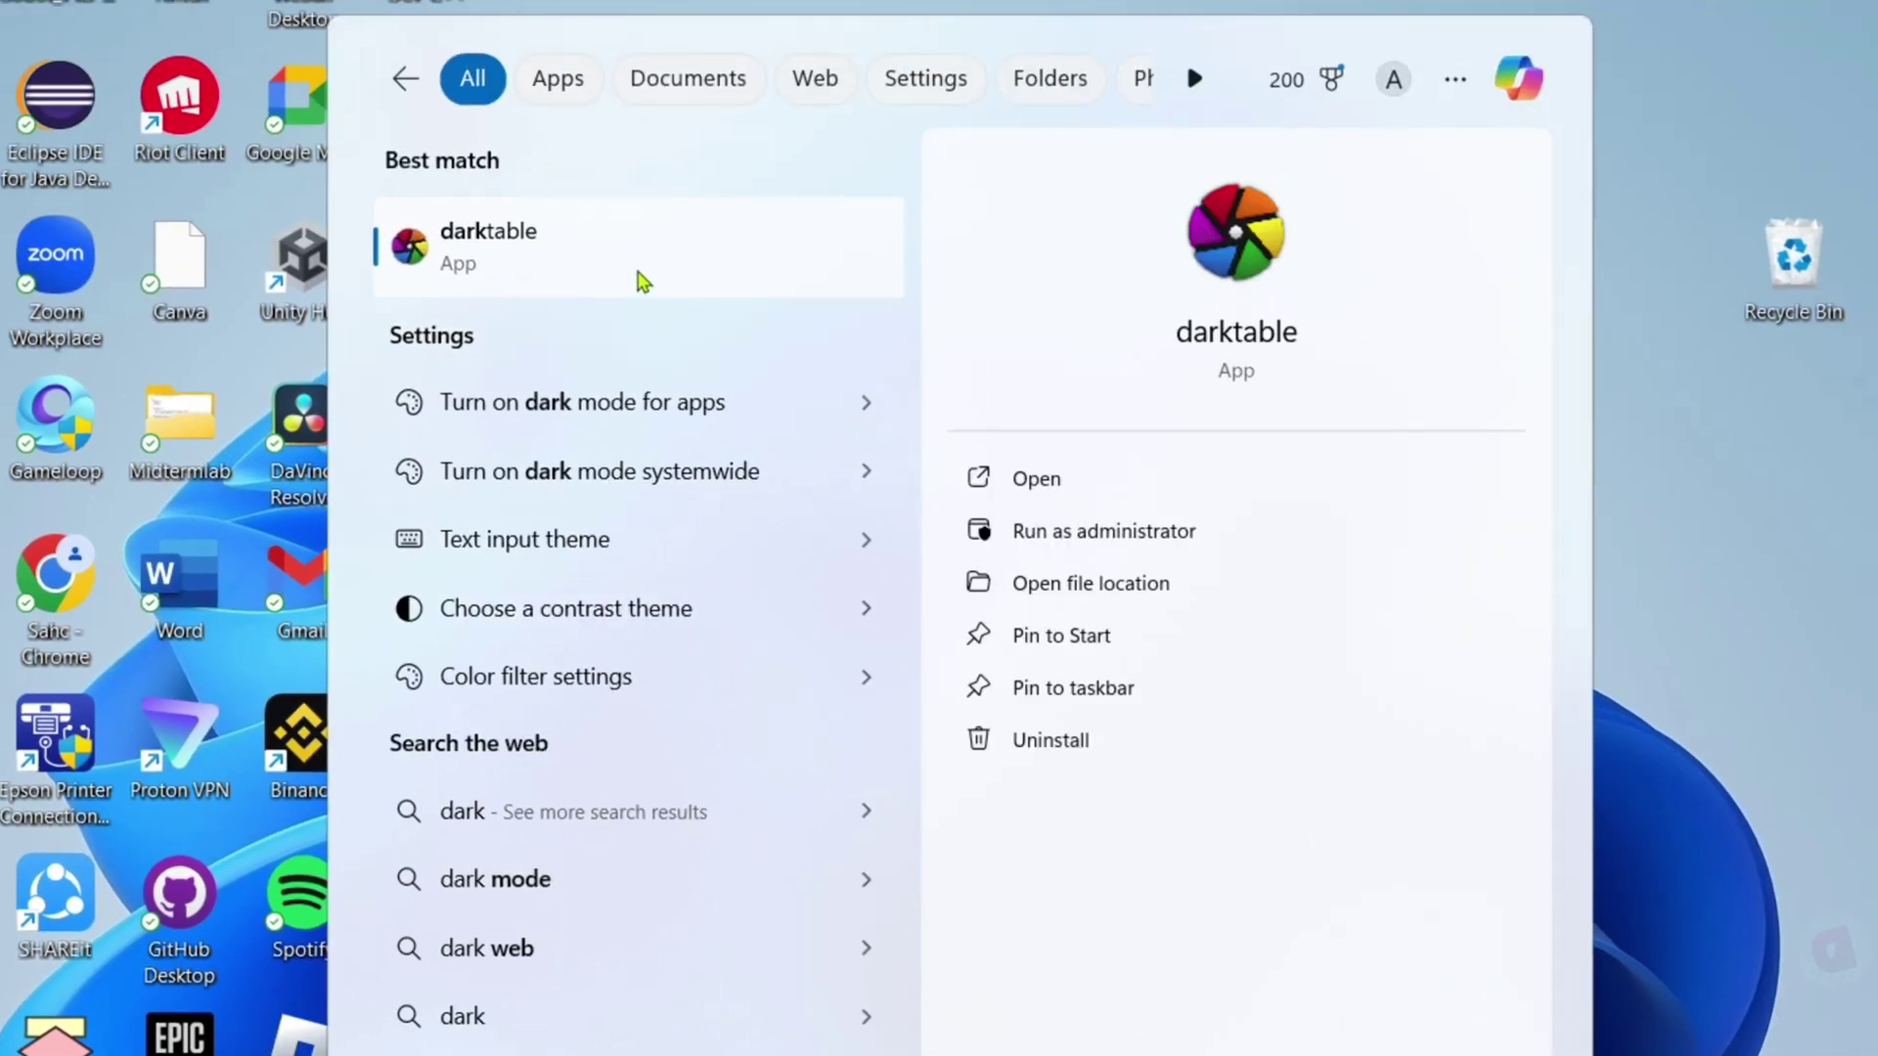
right_click(708, 296)
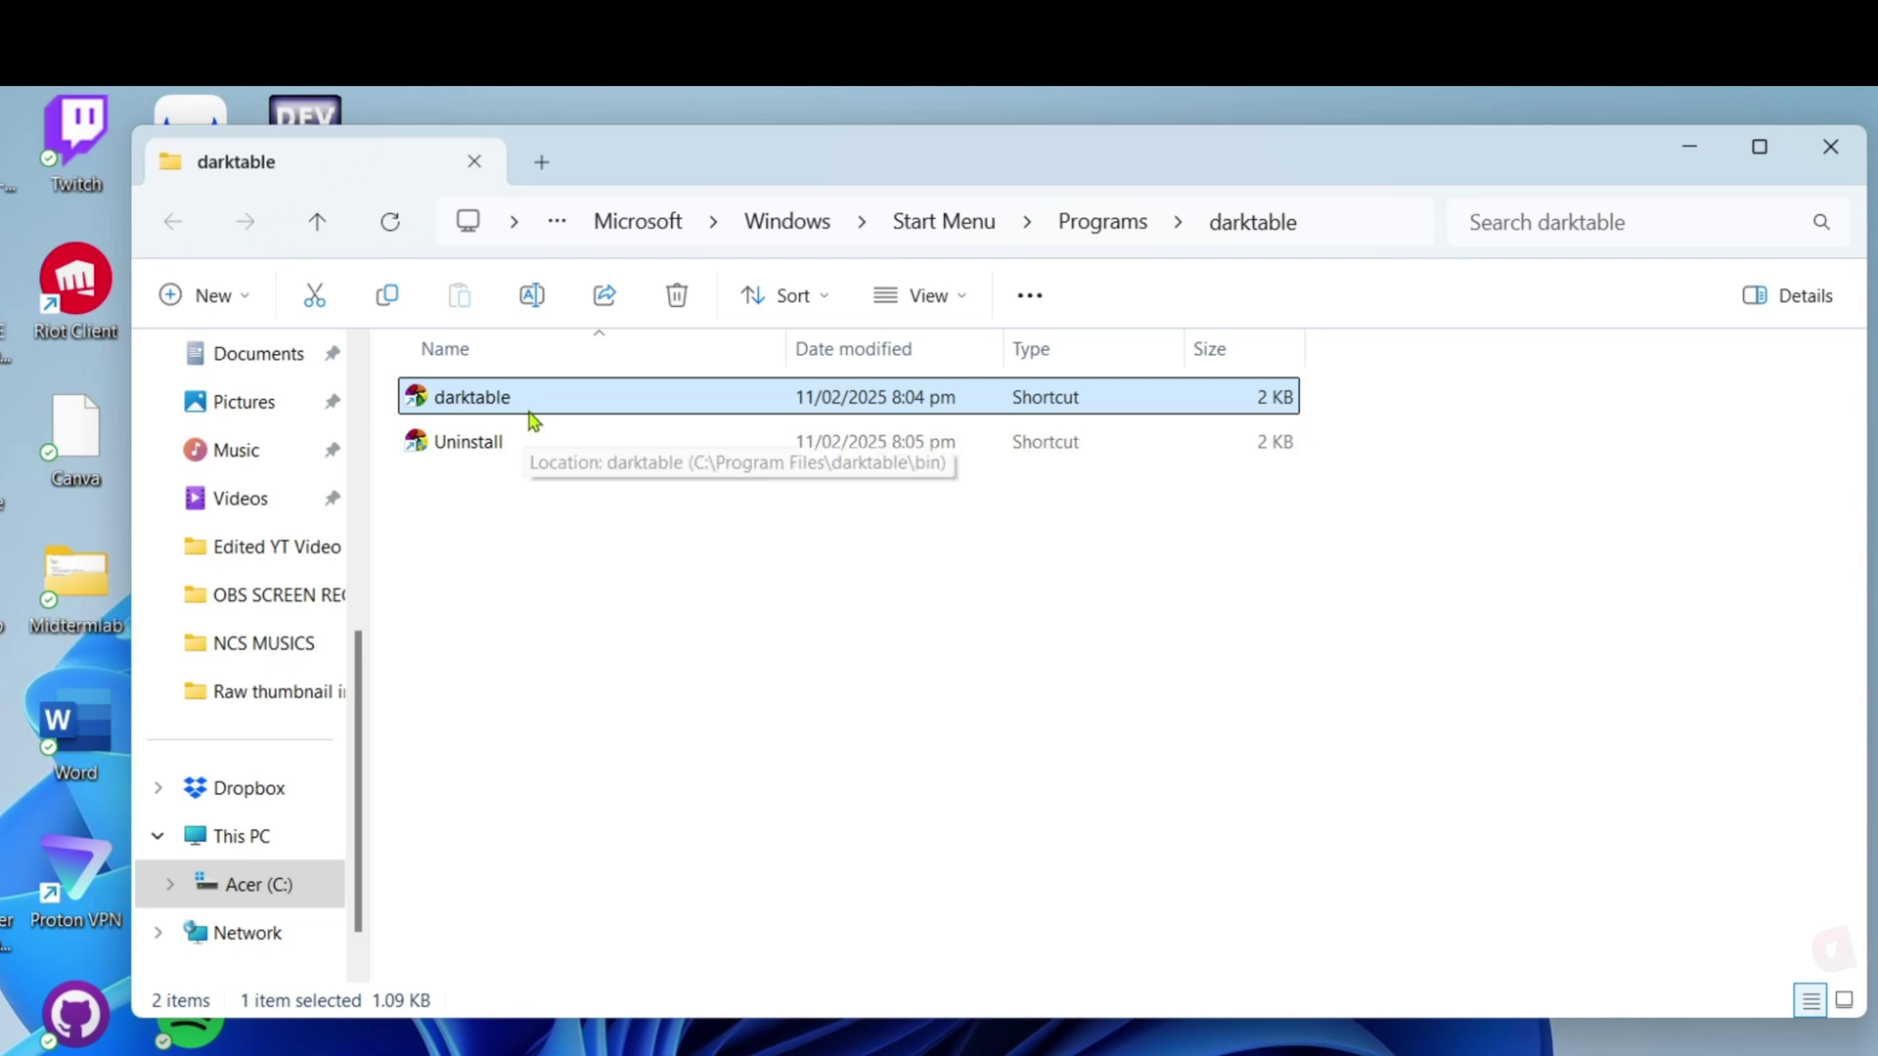
- Create a desktop shortcut for darktable from its Start Menu entry, then minimize File Explorer
key("F2")
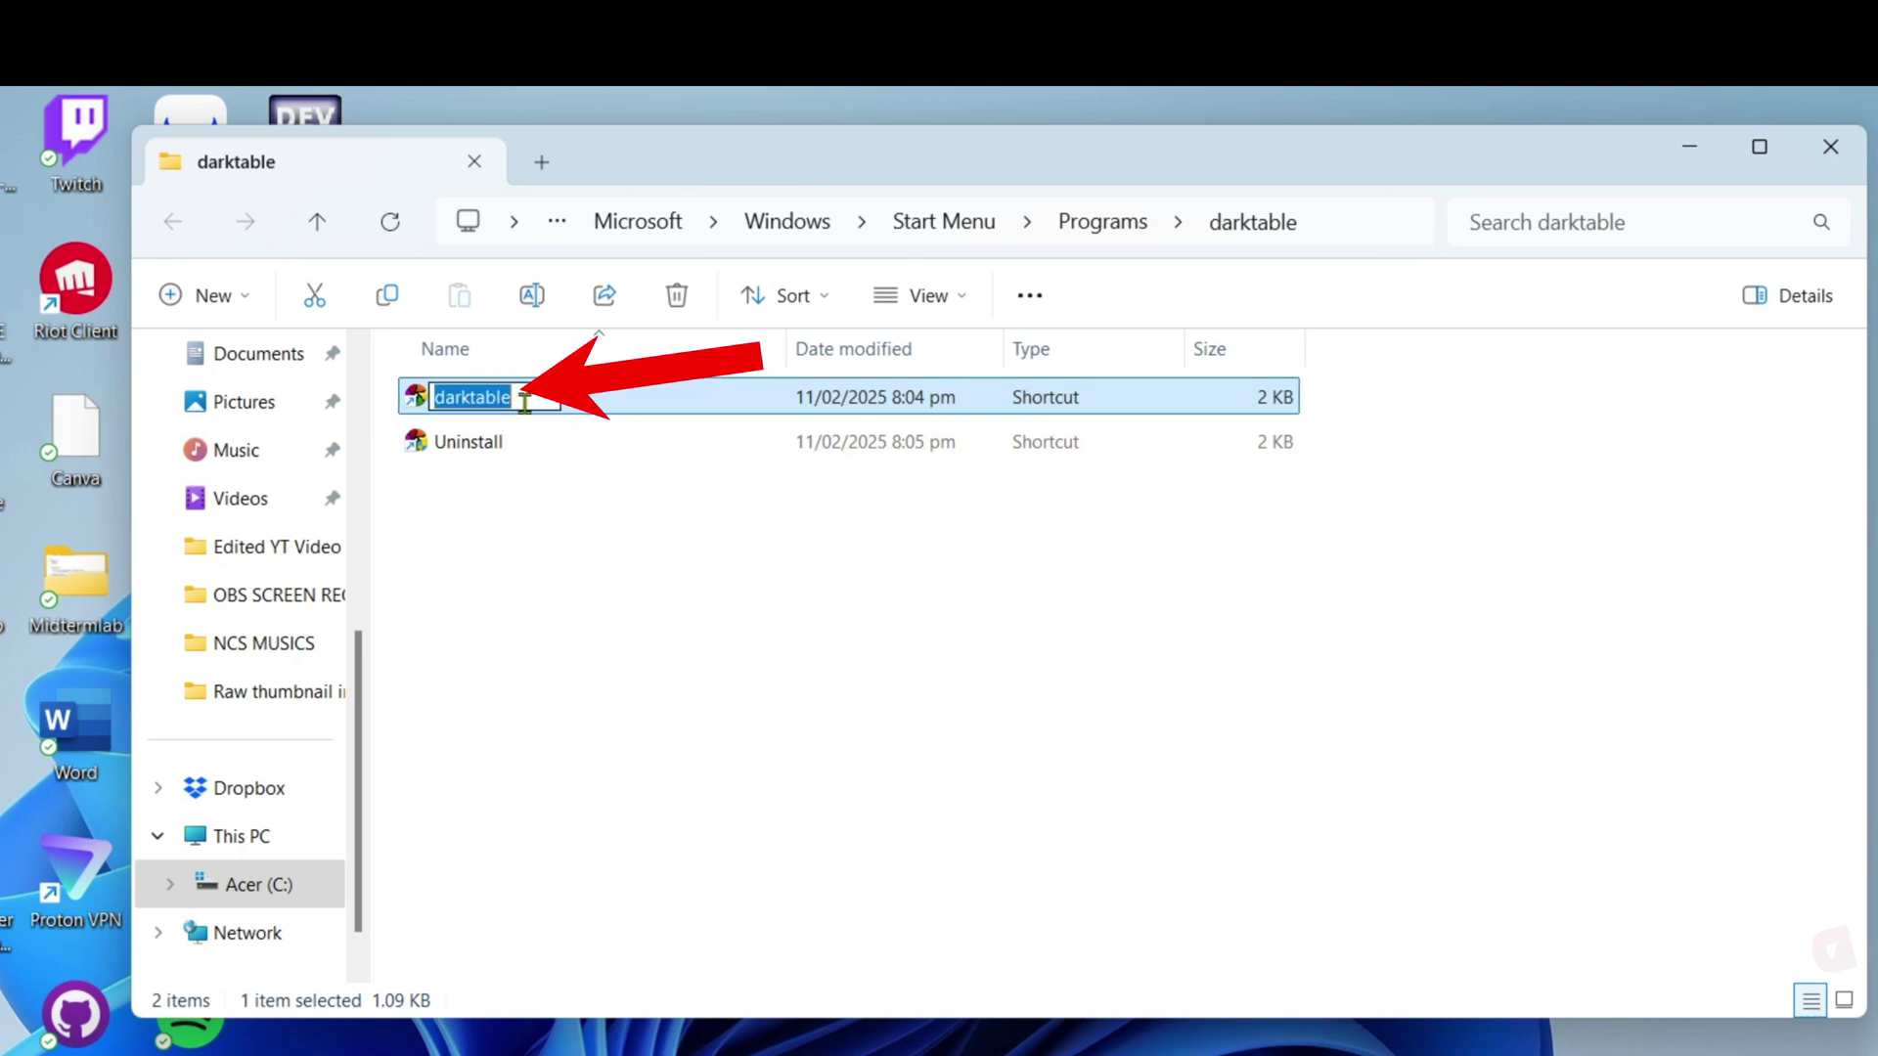
left_click(578, 406)
right_click(592, 419)
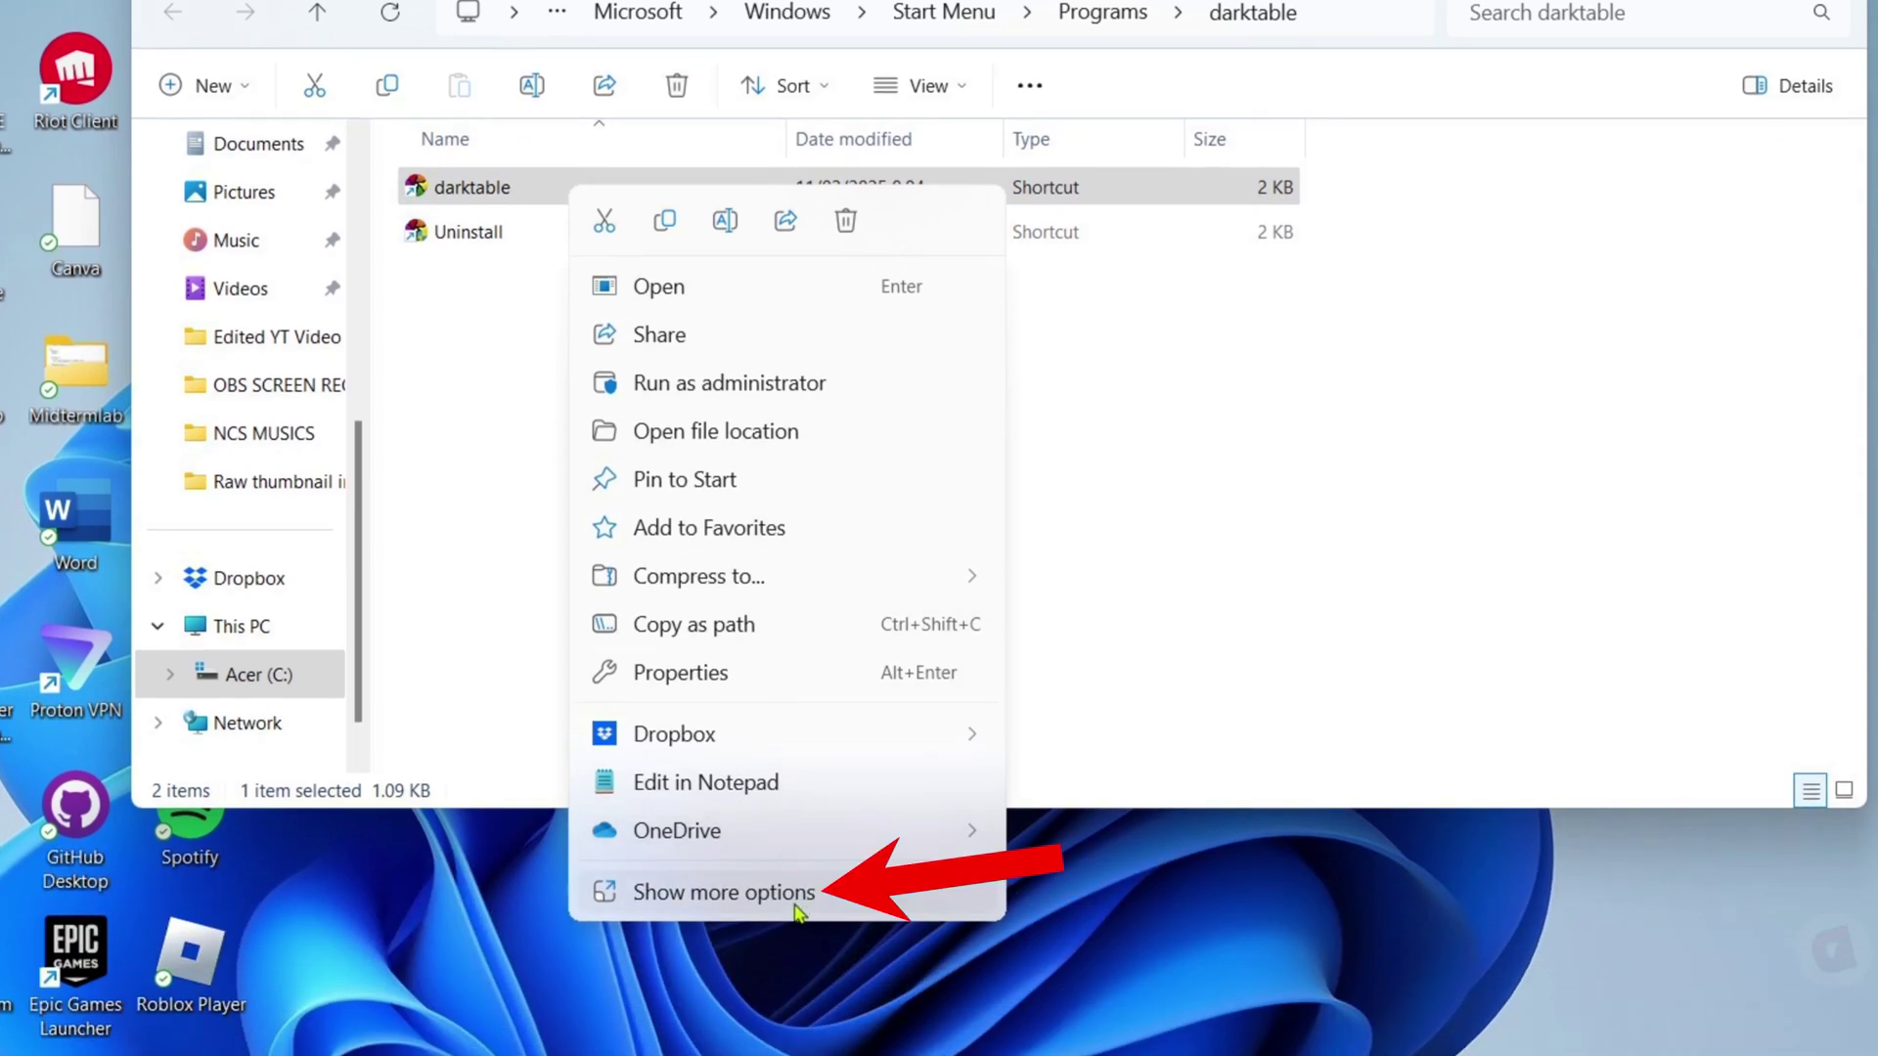
left_click(797, 907)
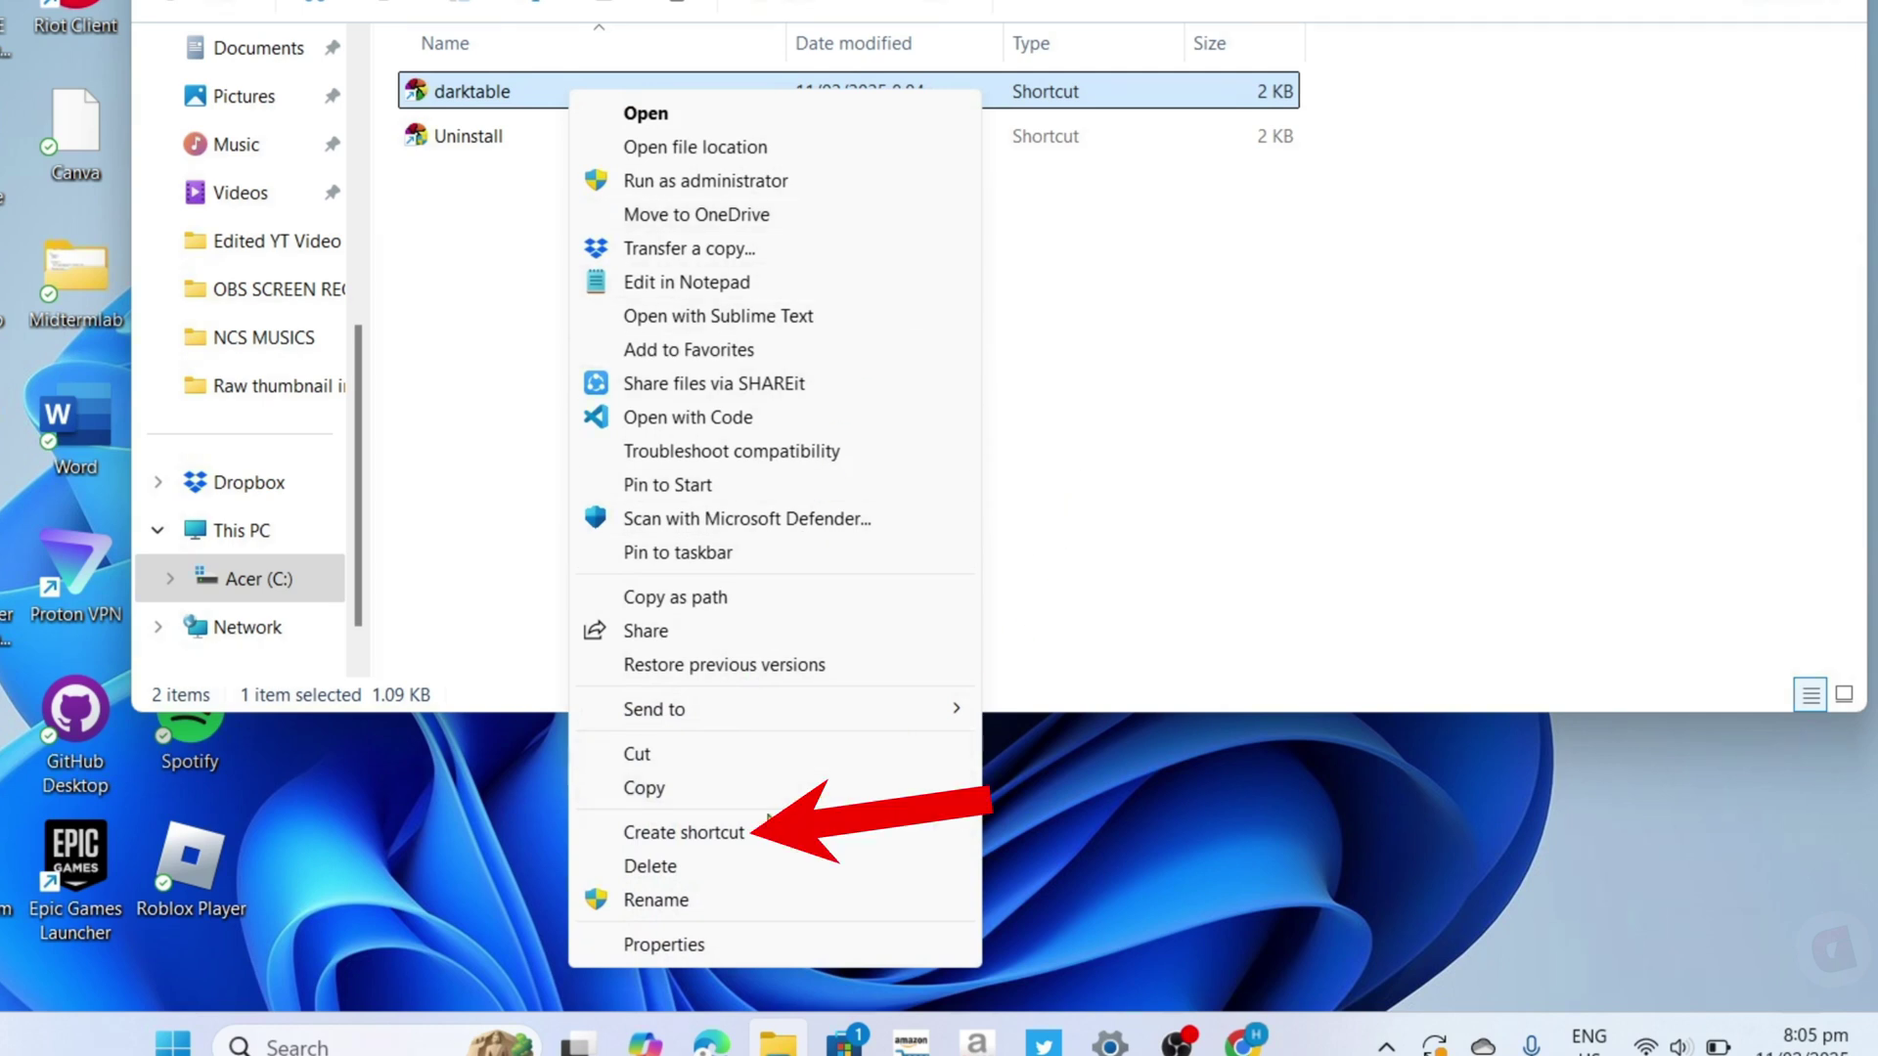
left_click(732, 833)
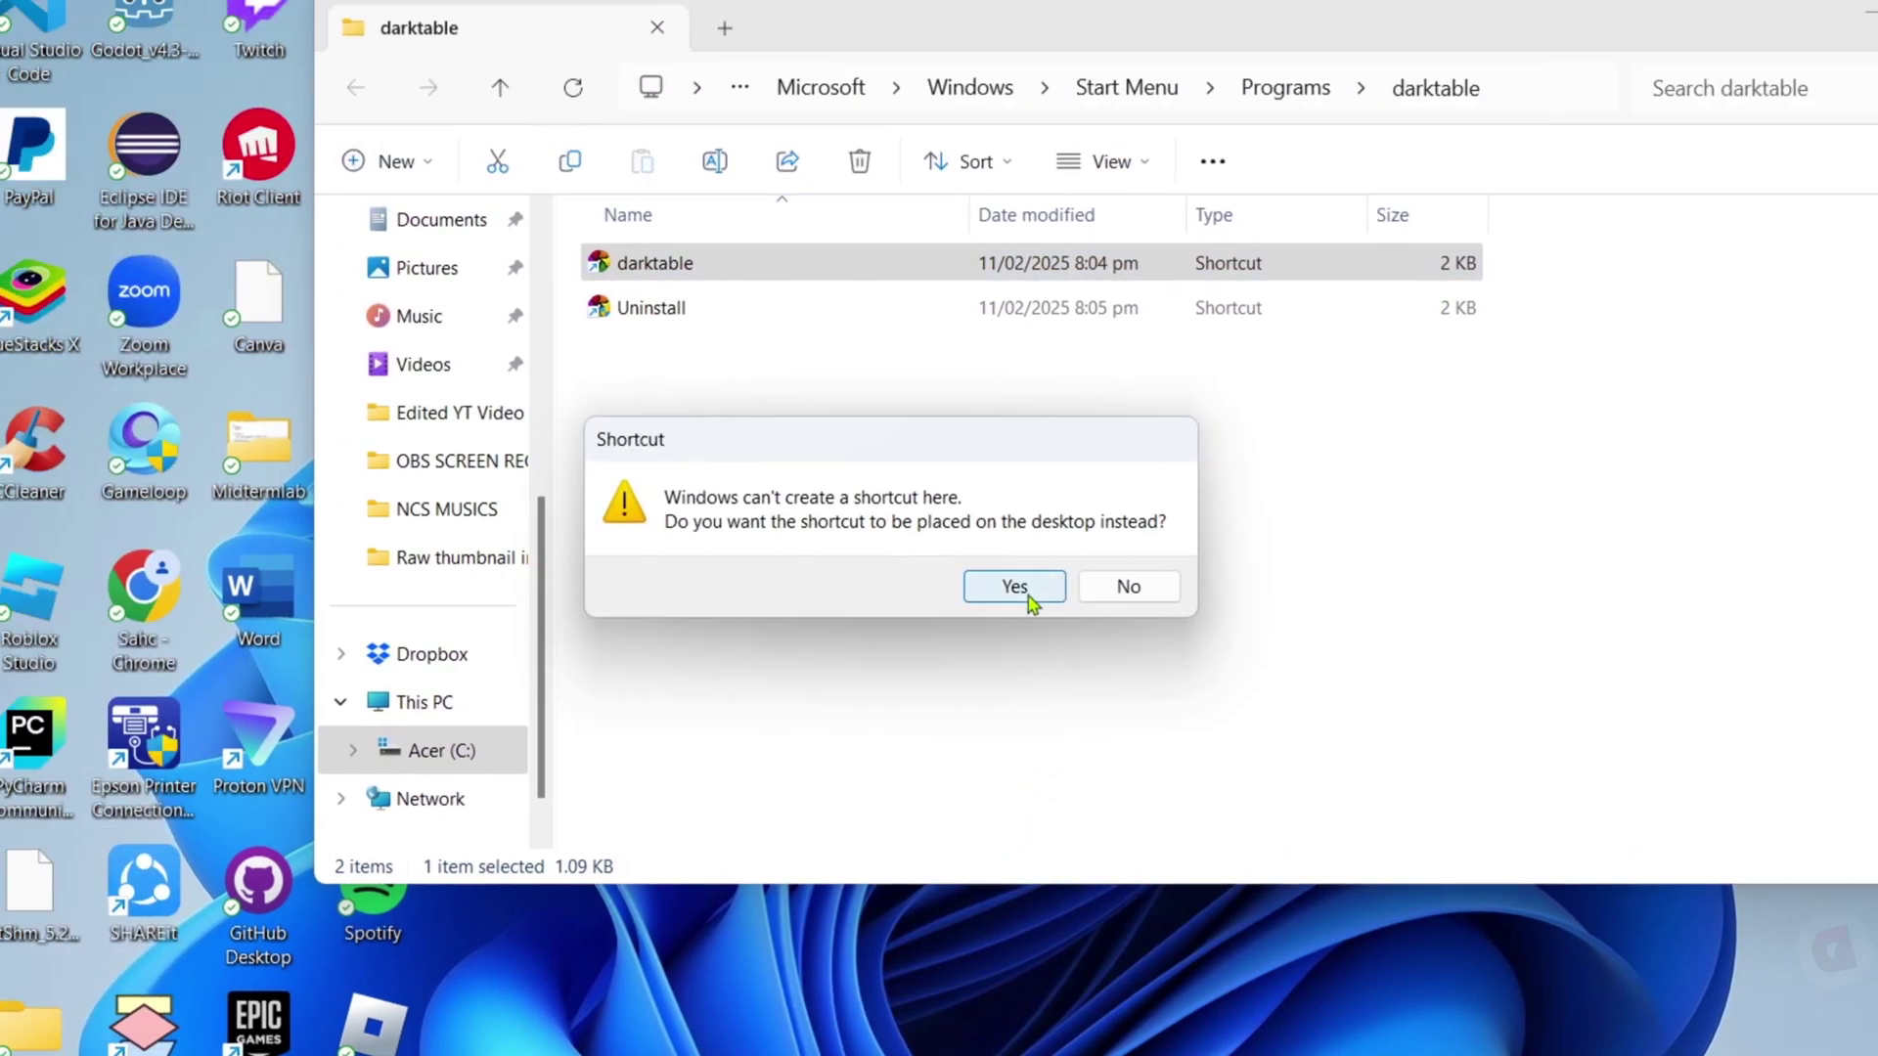
left_click(899, 477)
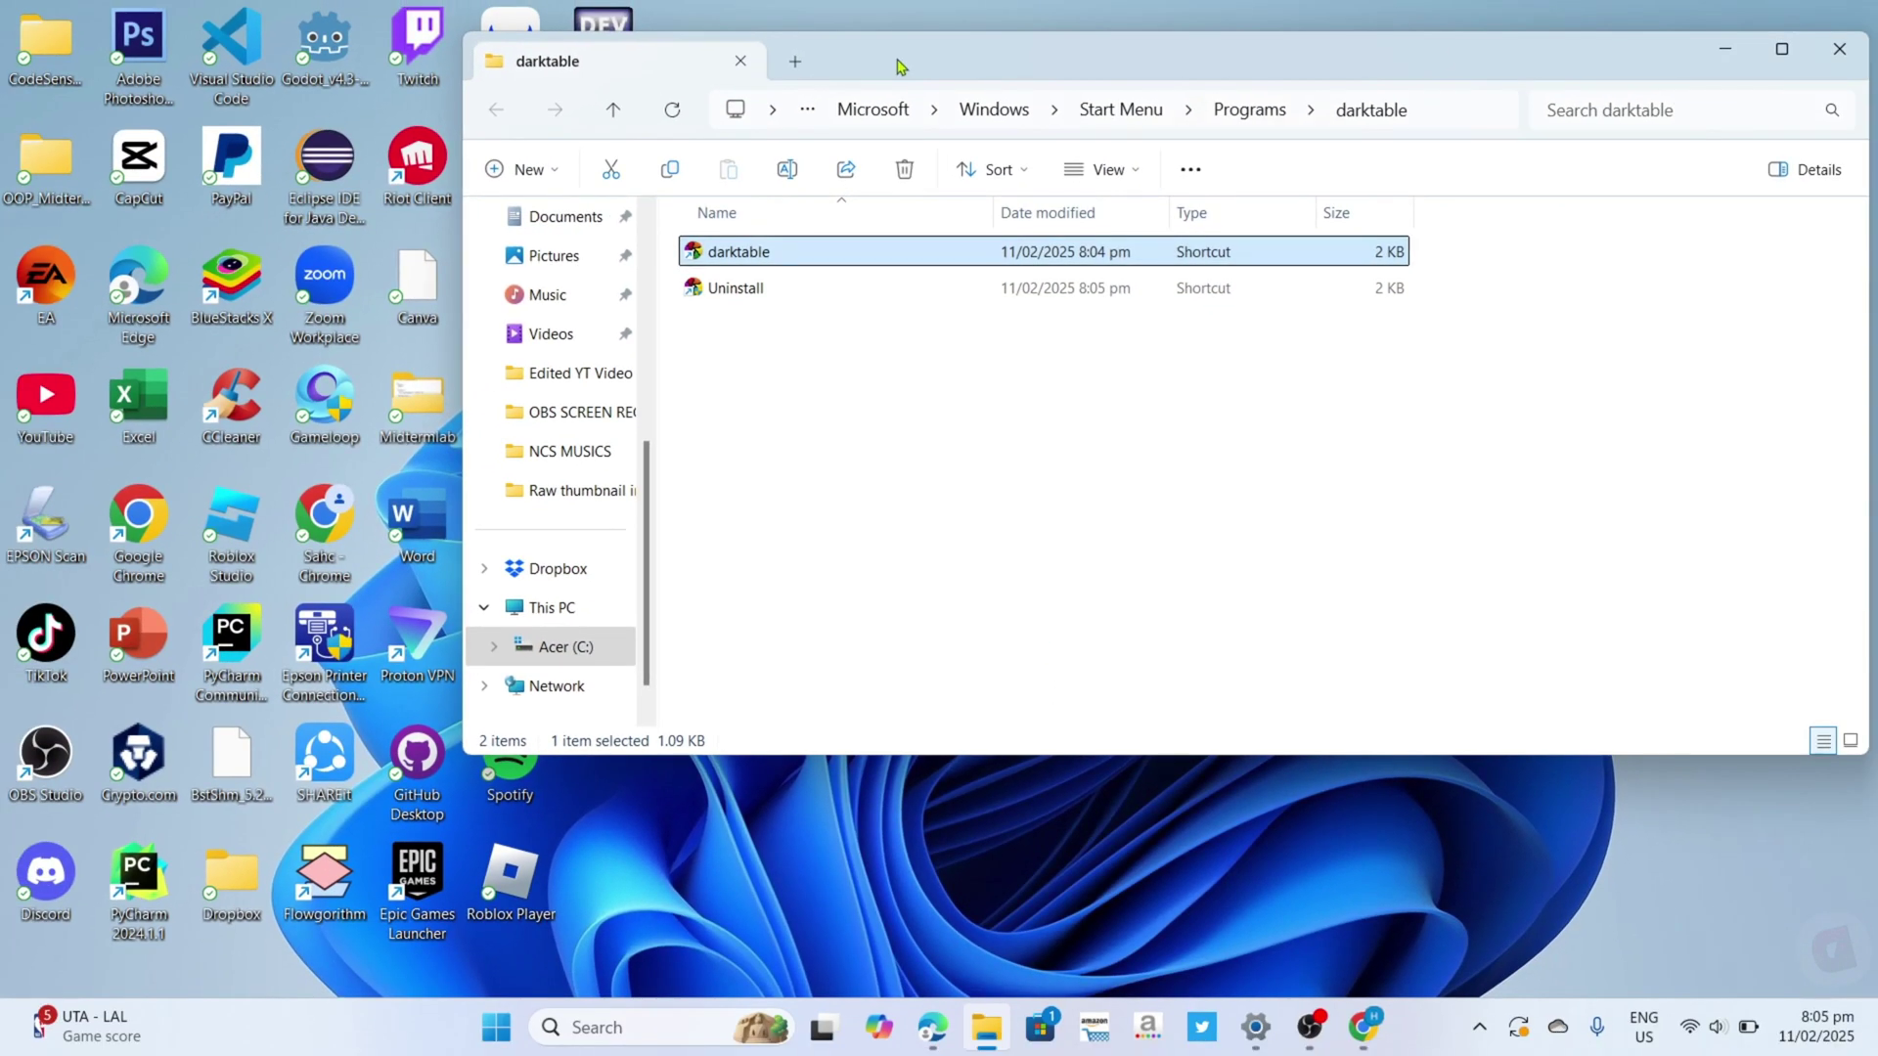
left_click_drag(1240, 54, 1245, 55)
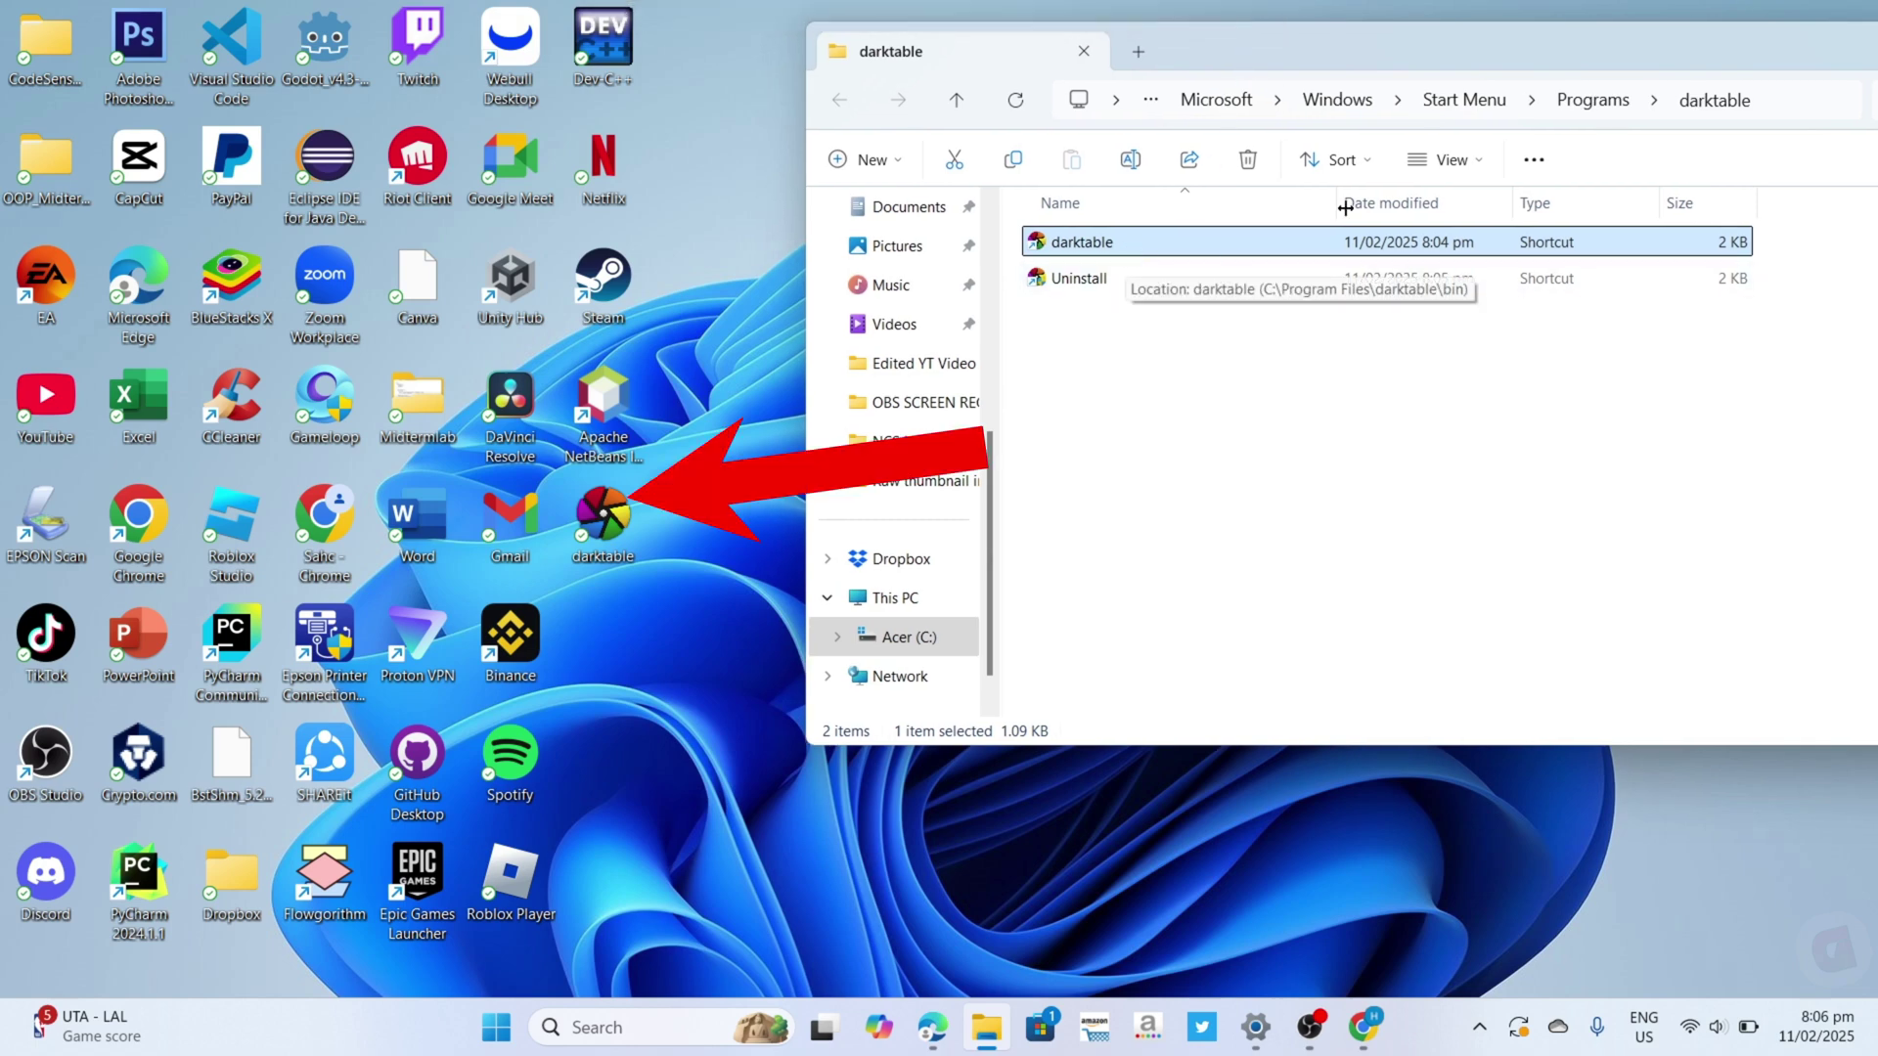
key("super+Down")
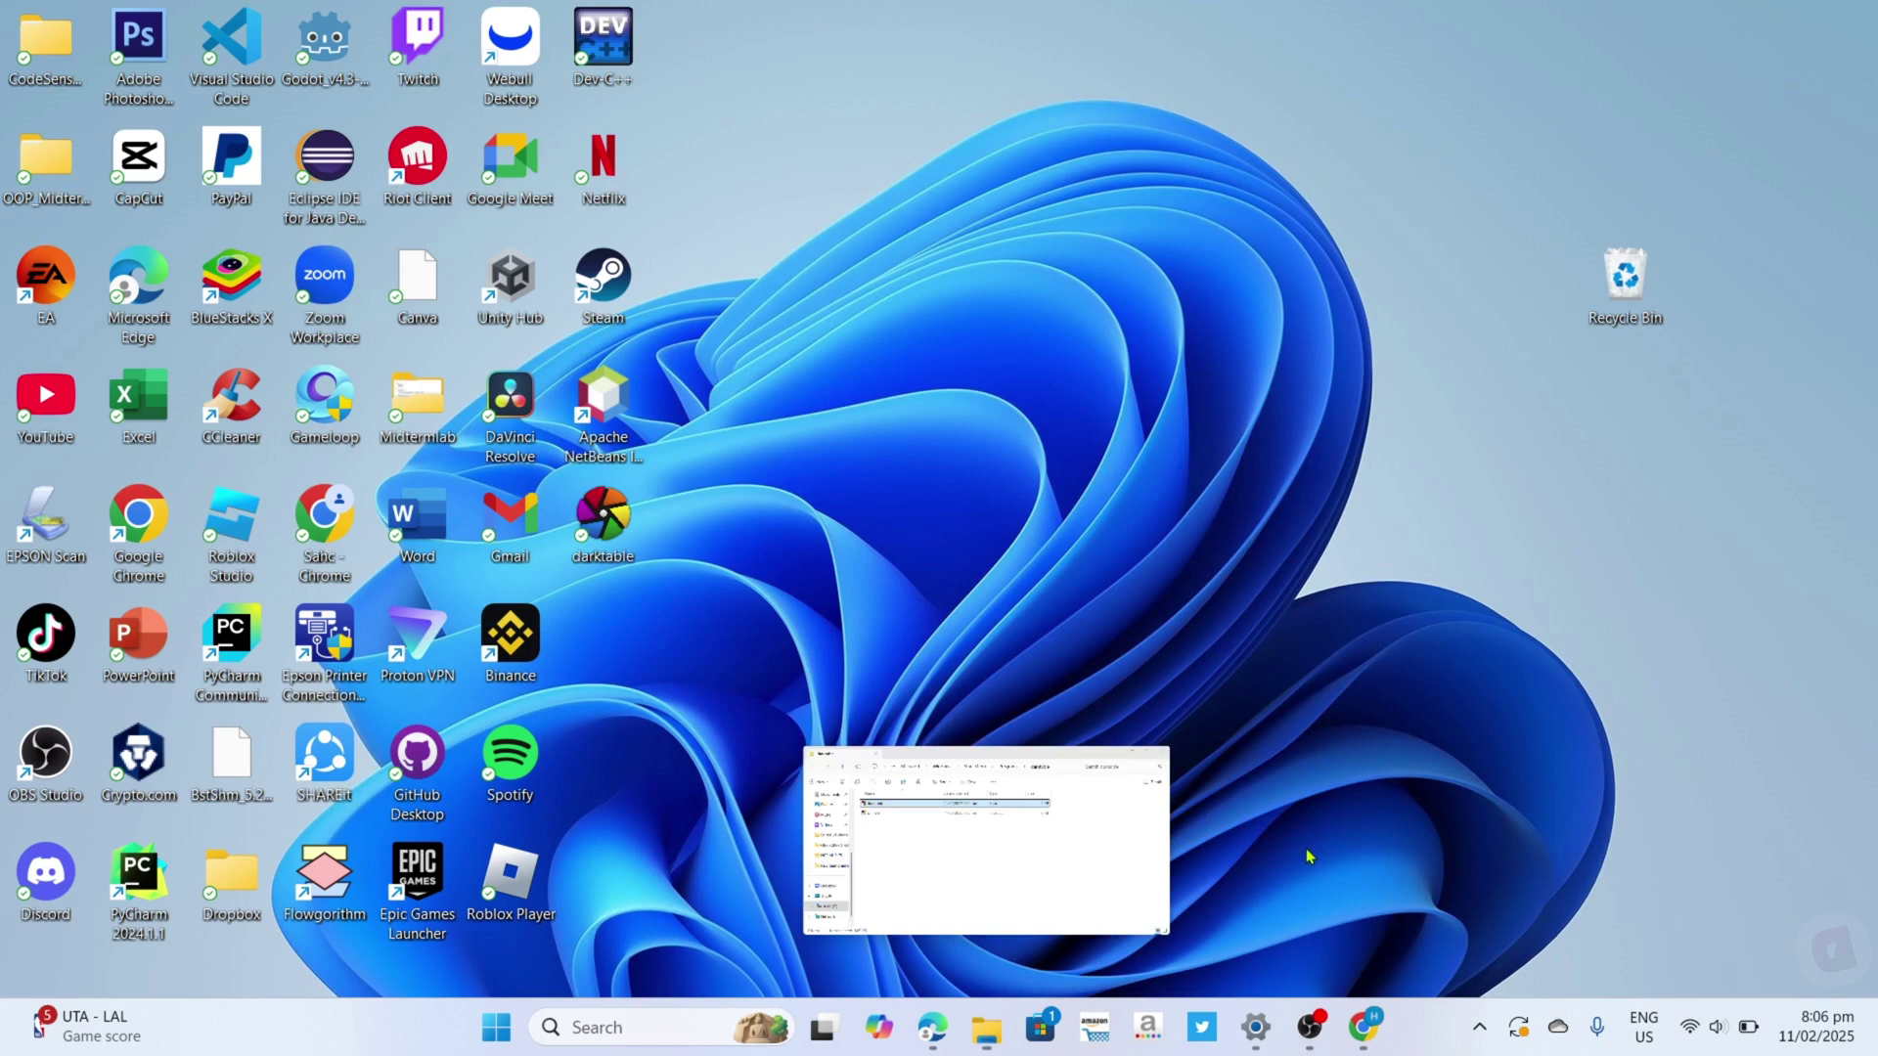
- Launch darktable from the new shortcut, maximize it, and import Screenshot (1).png from Screenshots
double_click(629, 543)
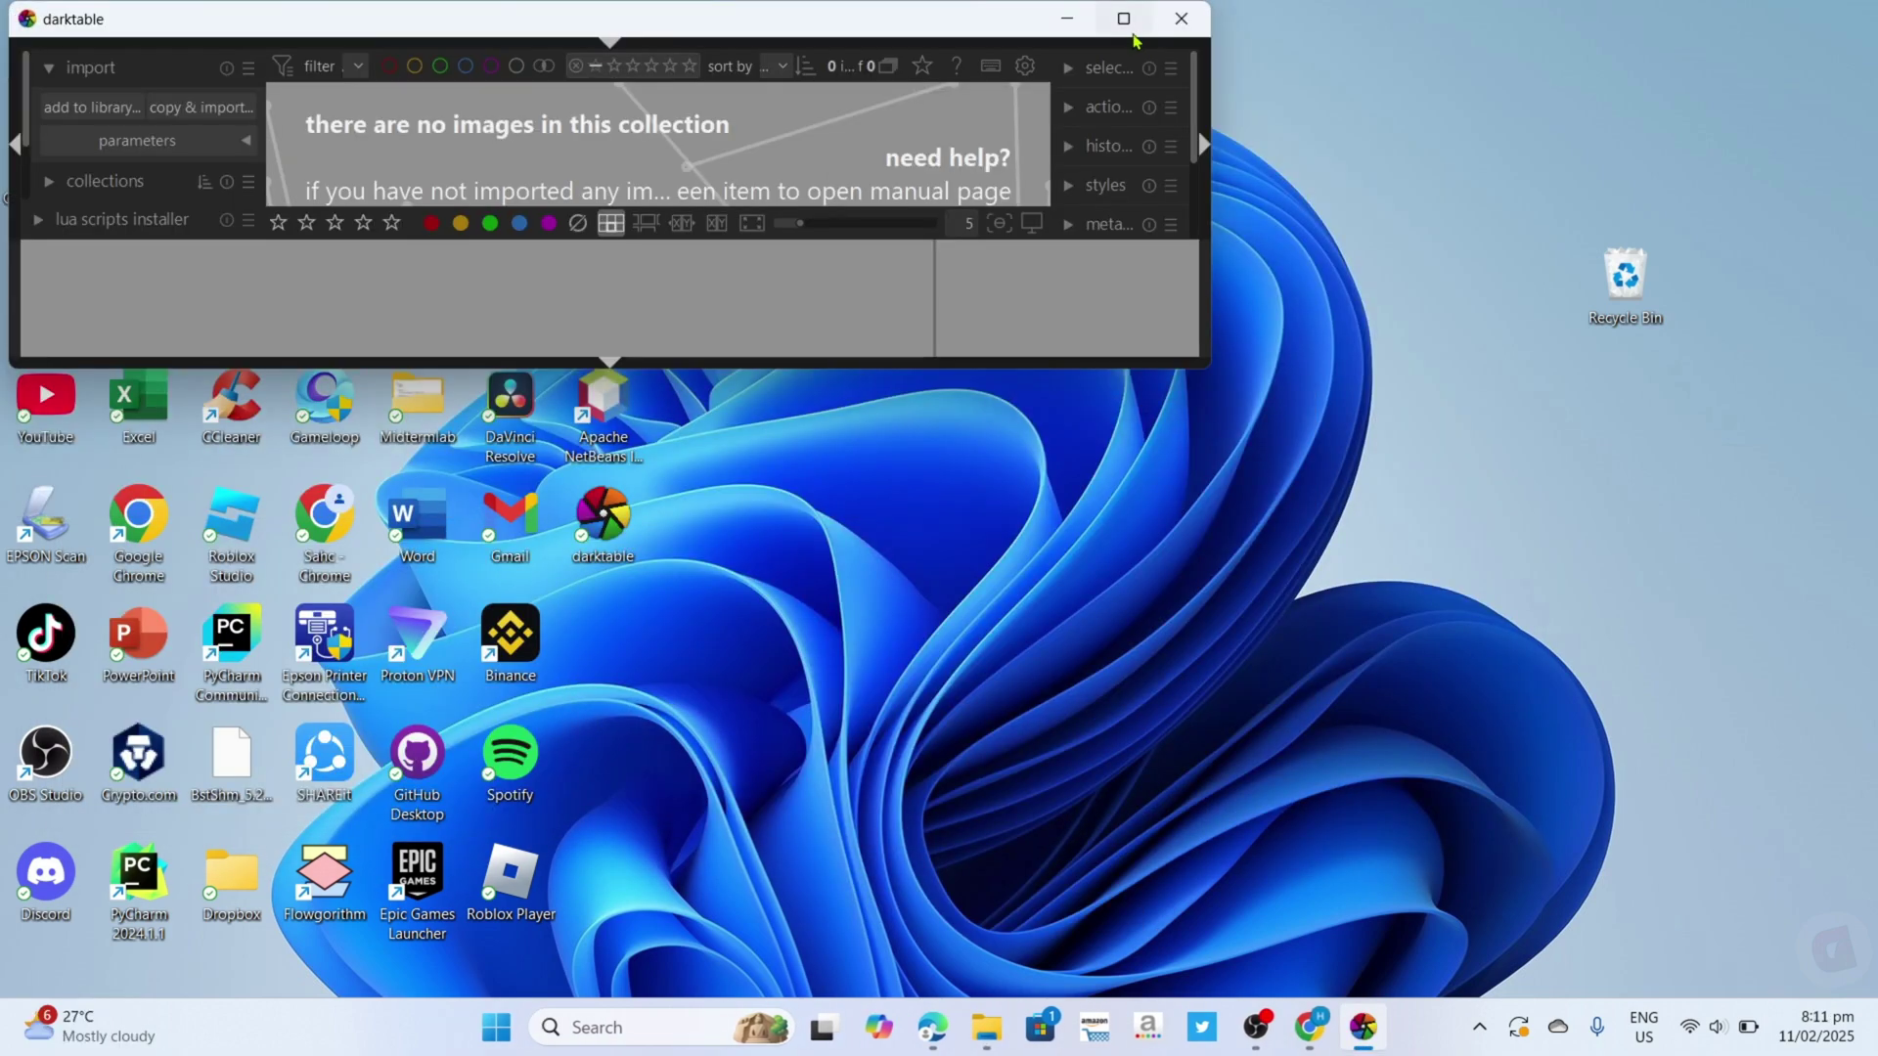
left_click(1126, 24)
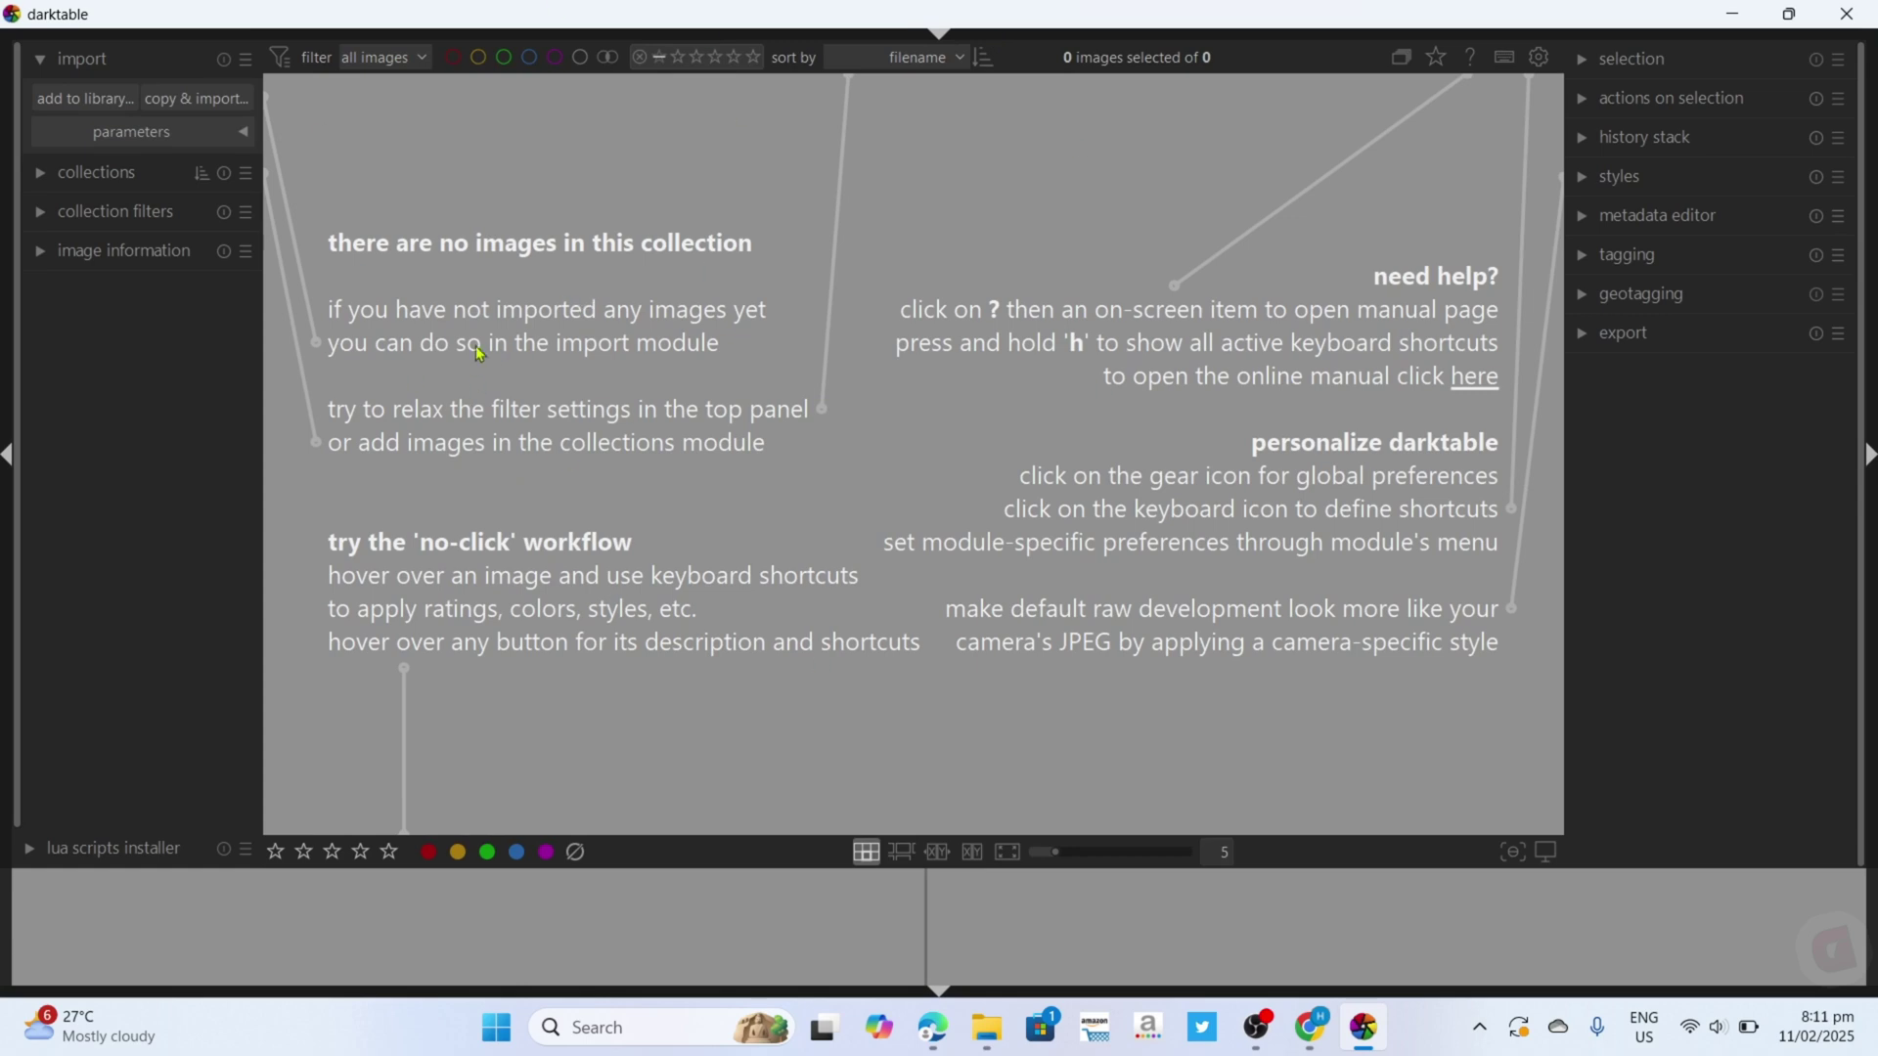
left_click(82, 101)
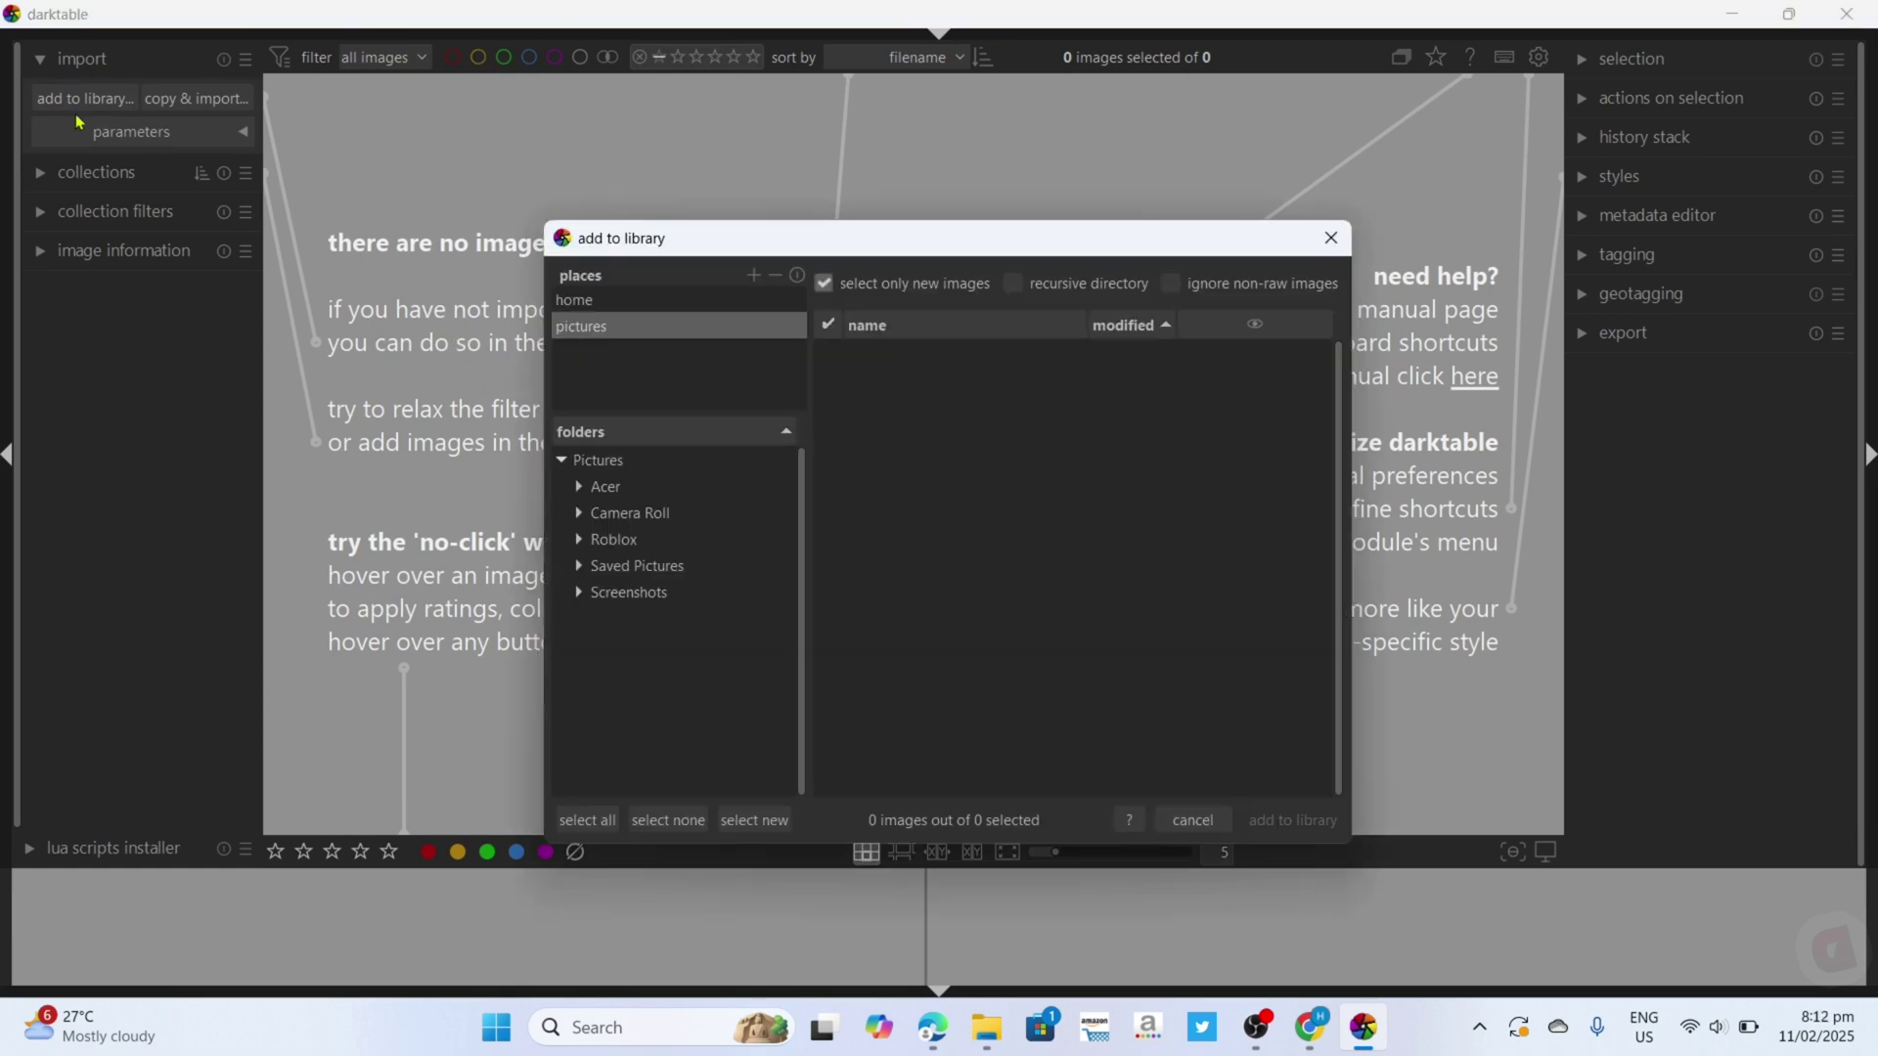
left_click(603, 599)
left_click(1306, 749)
left_click(1317, 825)
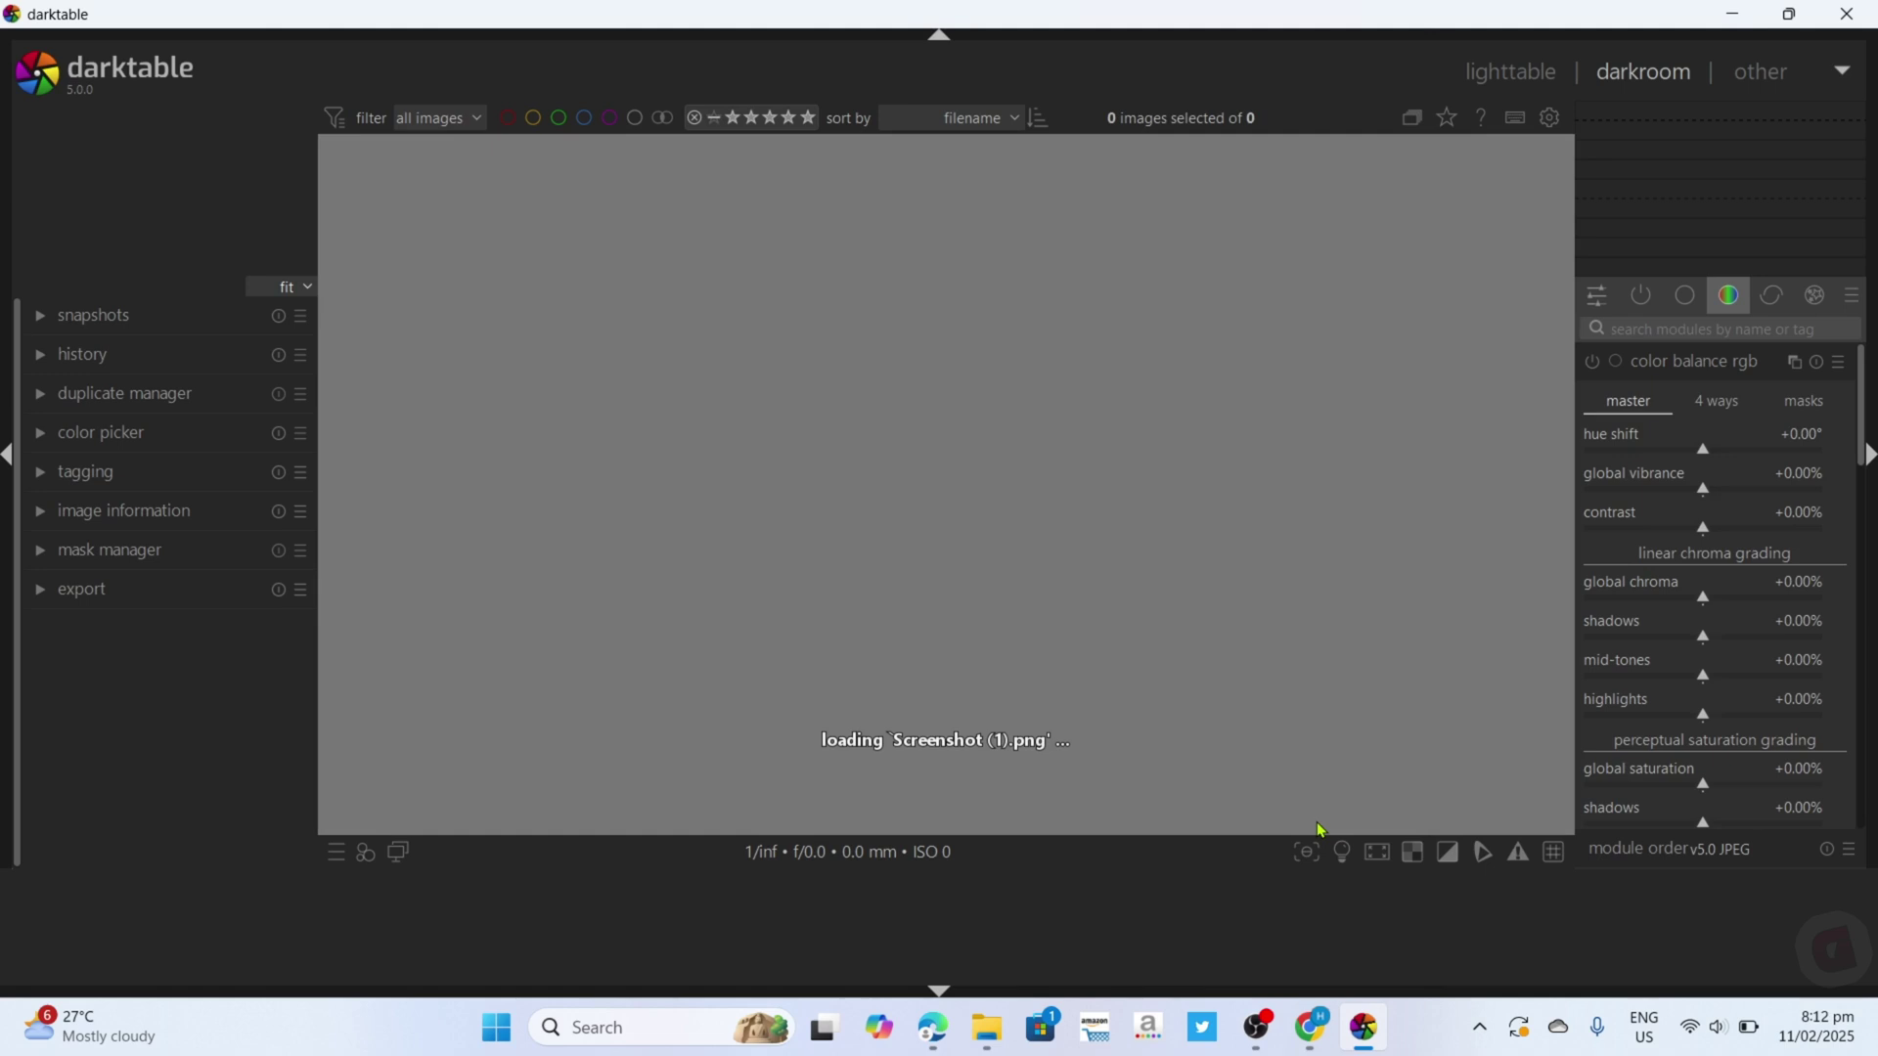